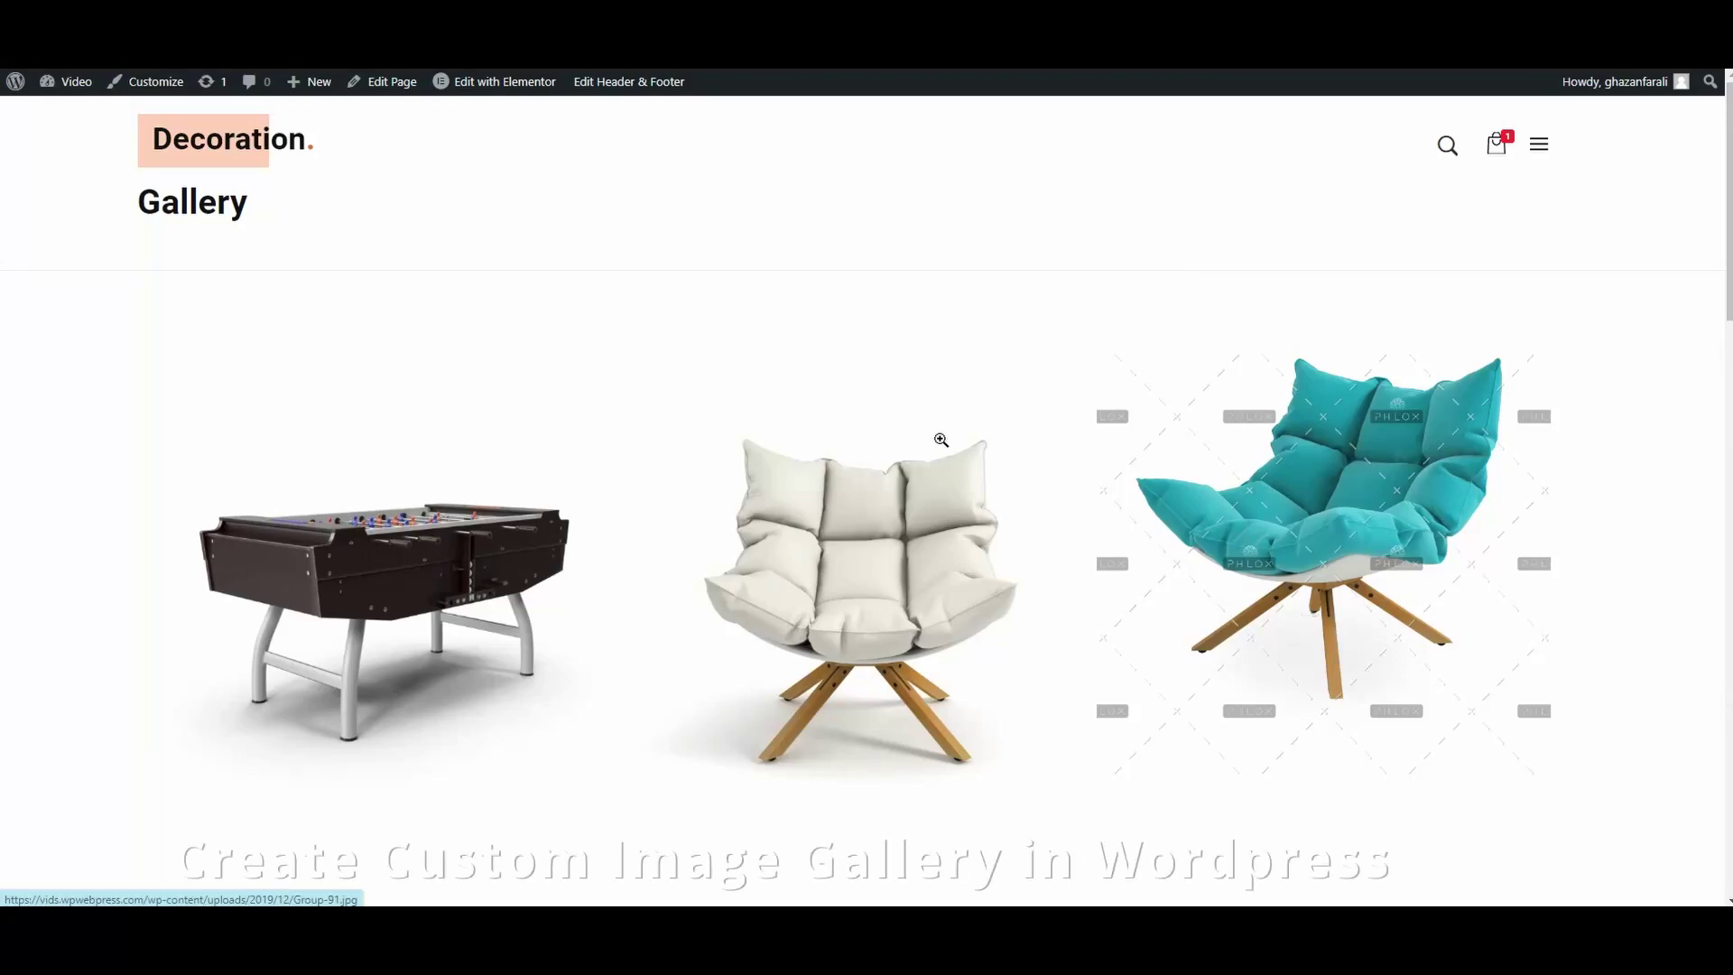
# - Open the white chair image in the lightbox and browse to the next image with the arrow key
pyautogui.click(859, 564)
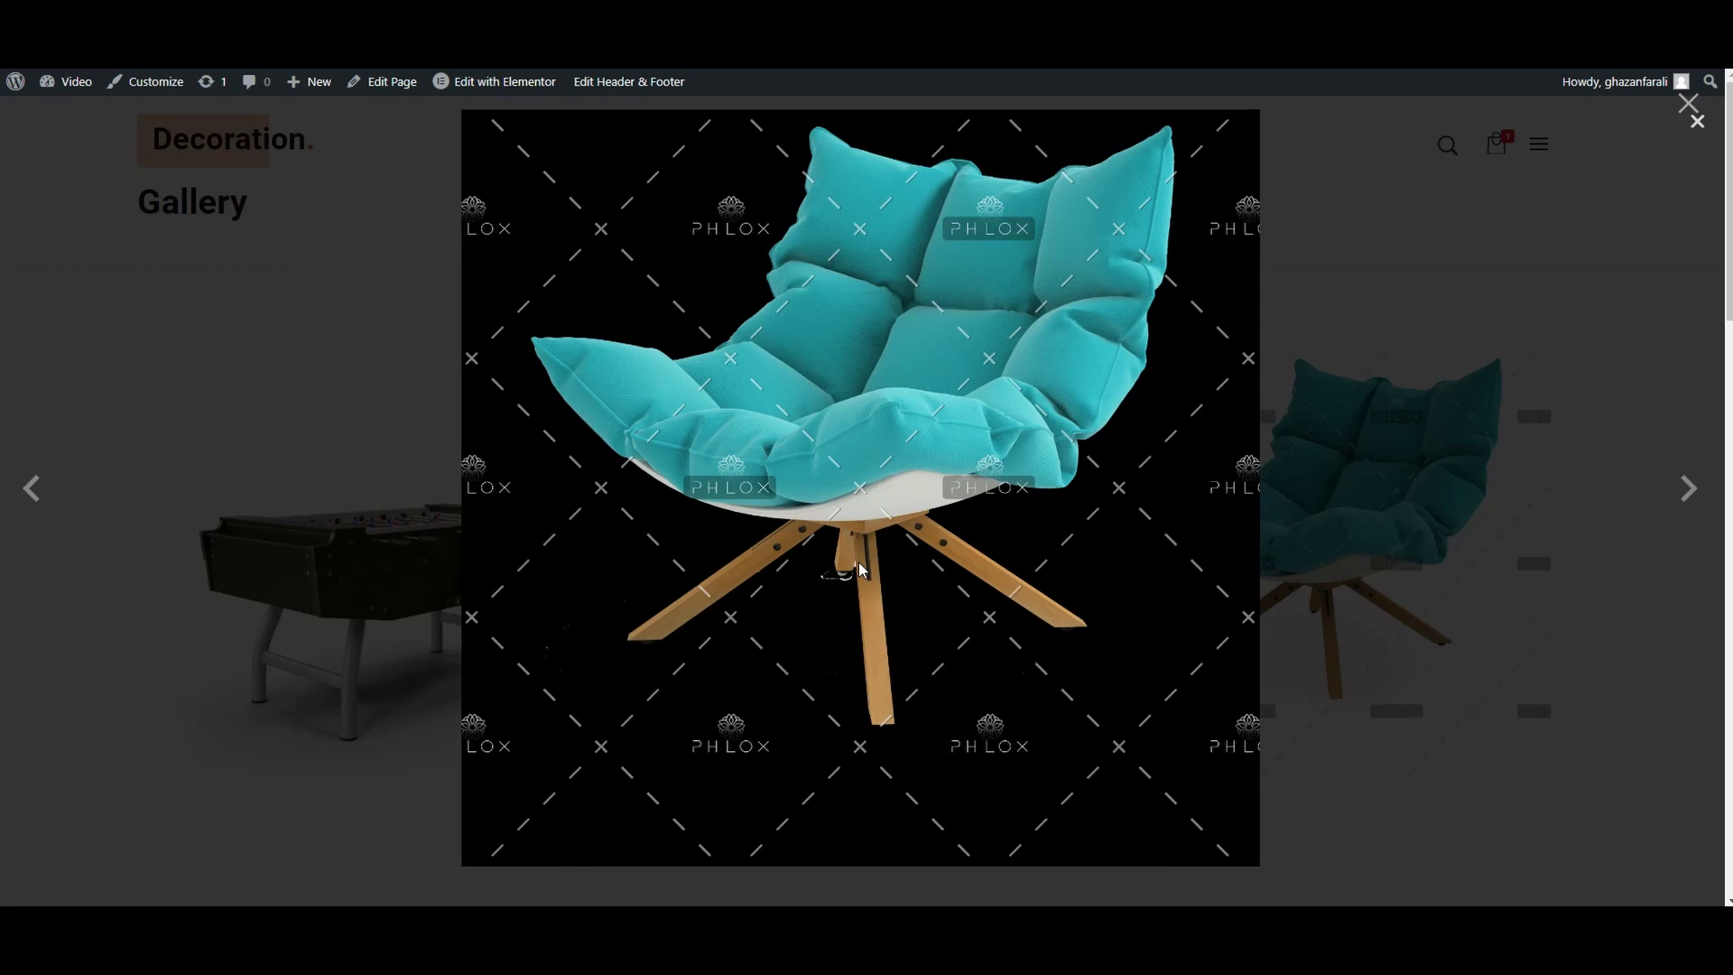
pyautogui.press('Left')
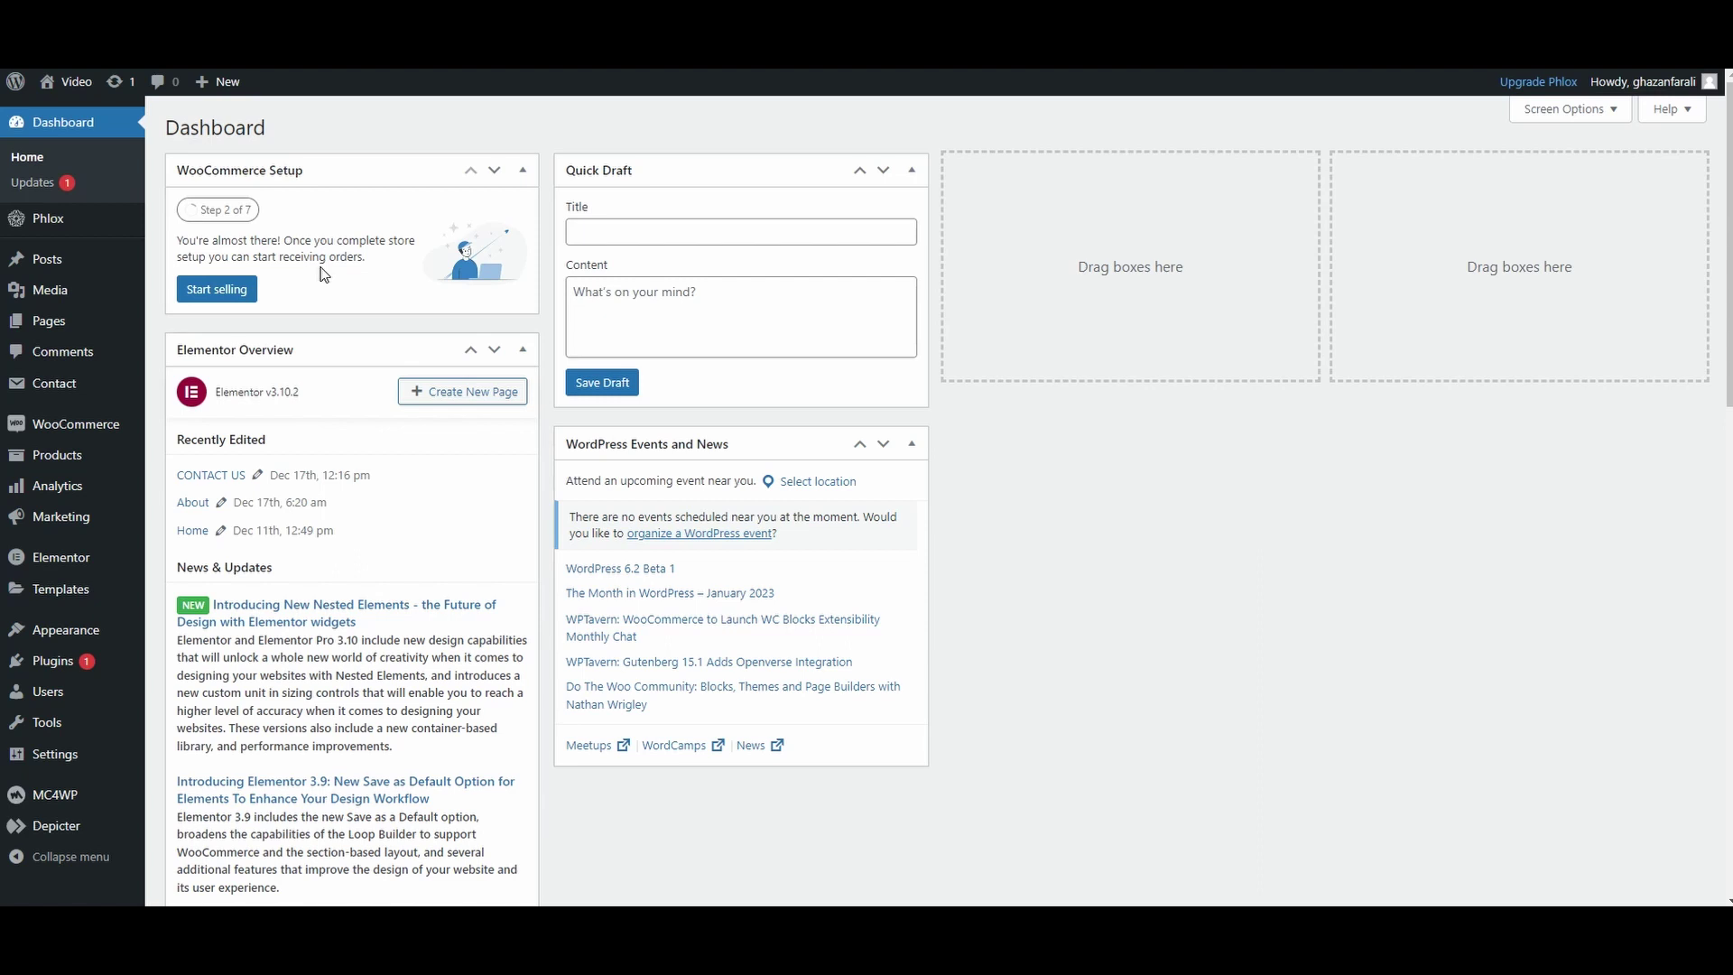
# - Add a new page from the Pages menu titled 'Gallery' and bring up the block inserter
pyautogui.moveTo(47, 330)
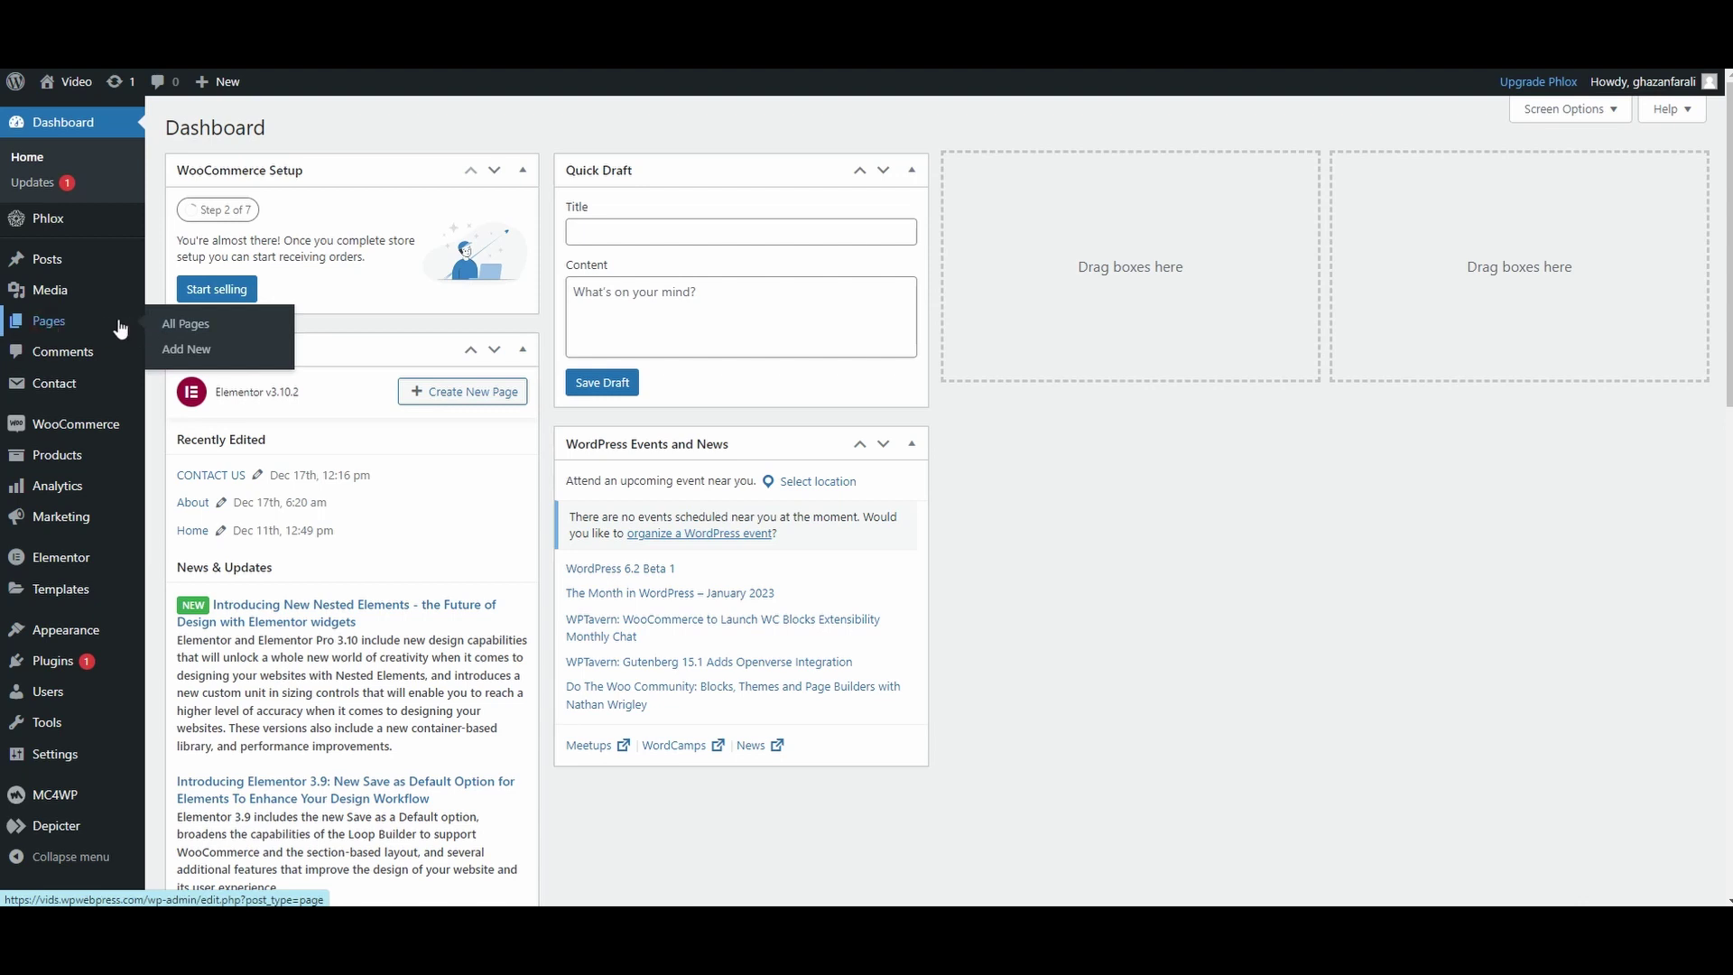
pyautogui.click(117, 325)
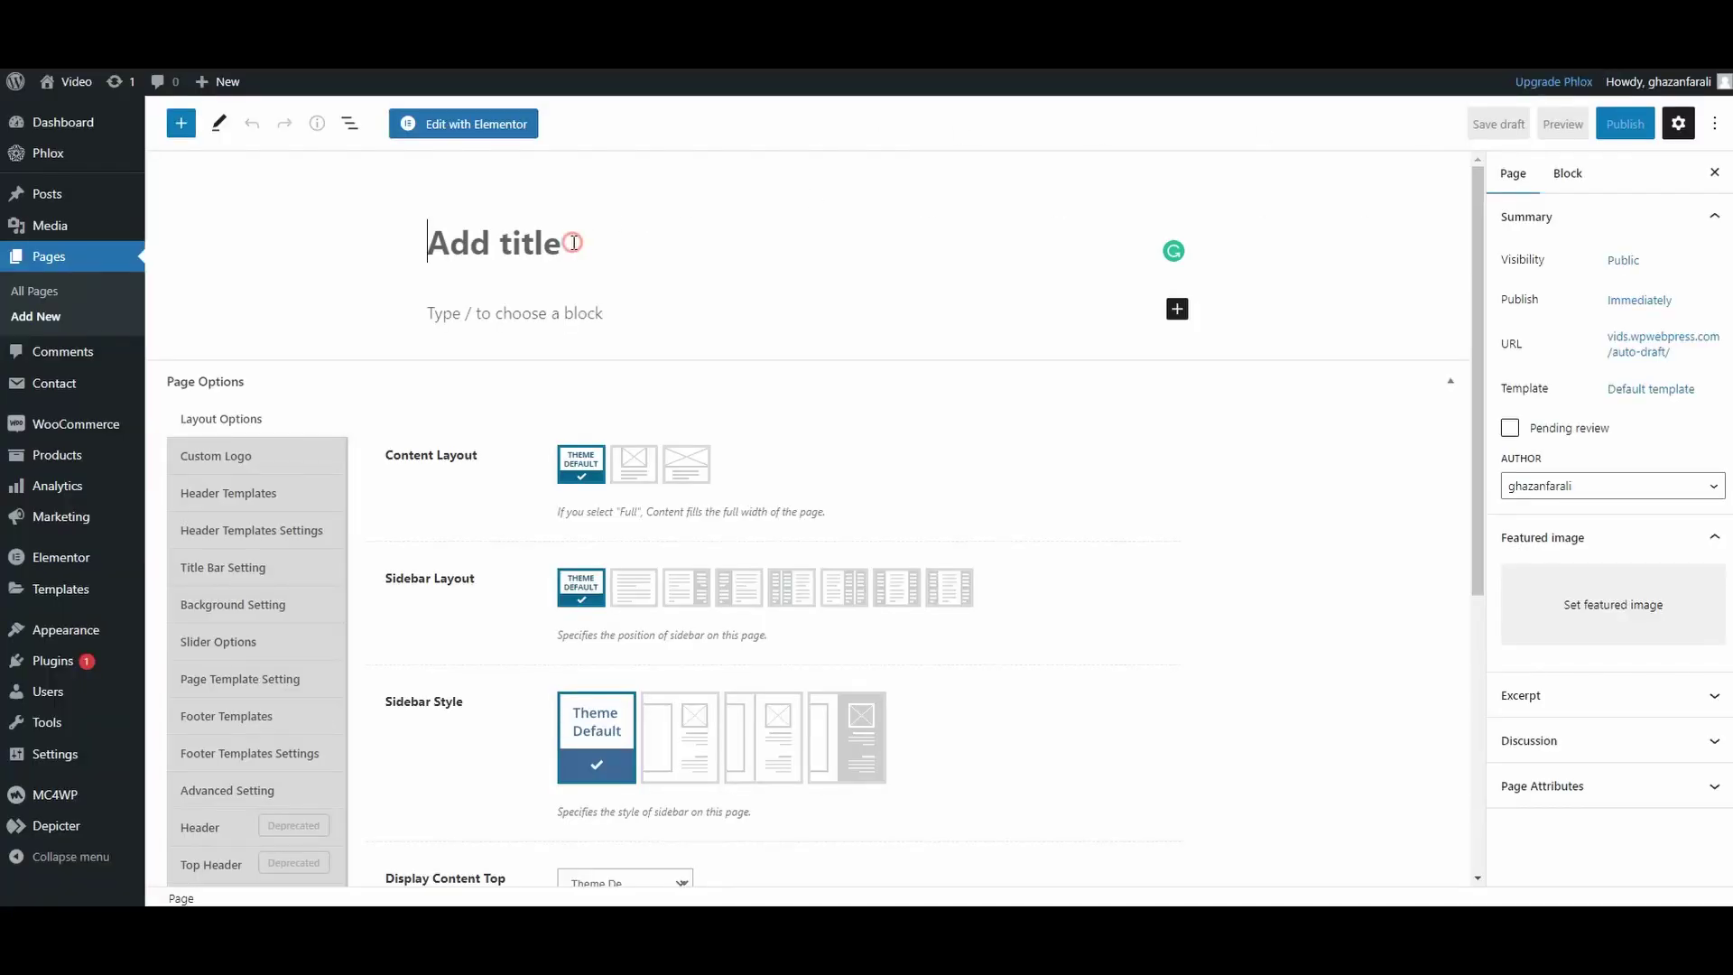
pyautogui.write('Gallery')
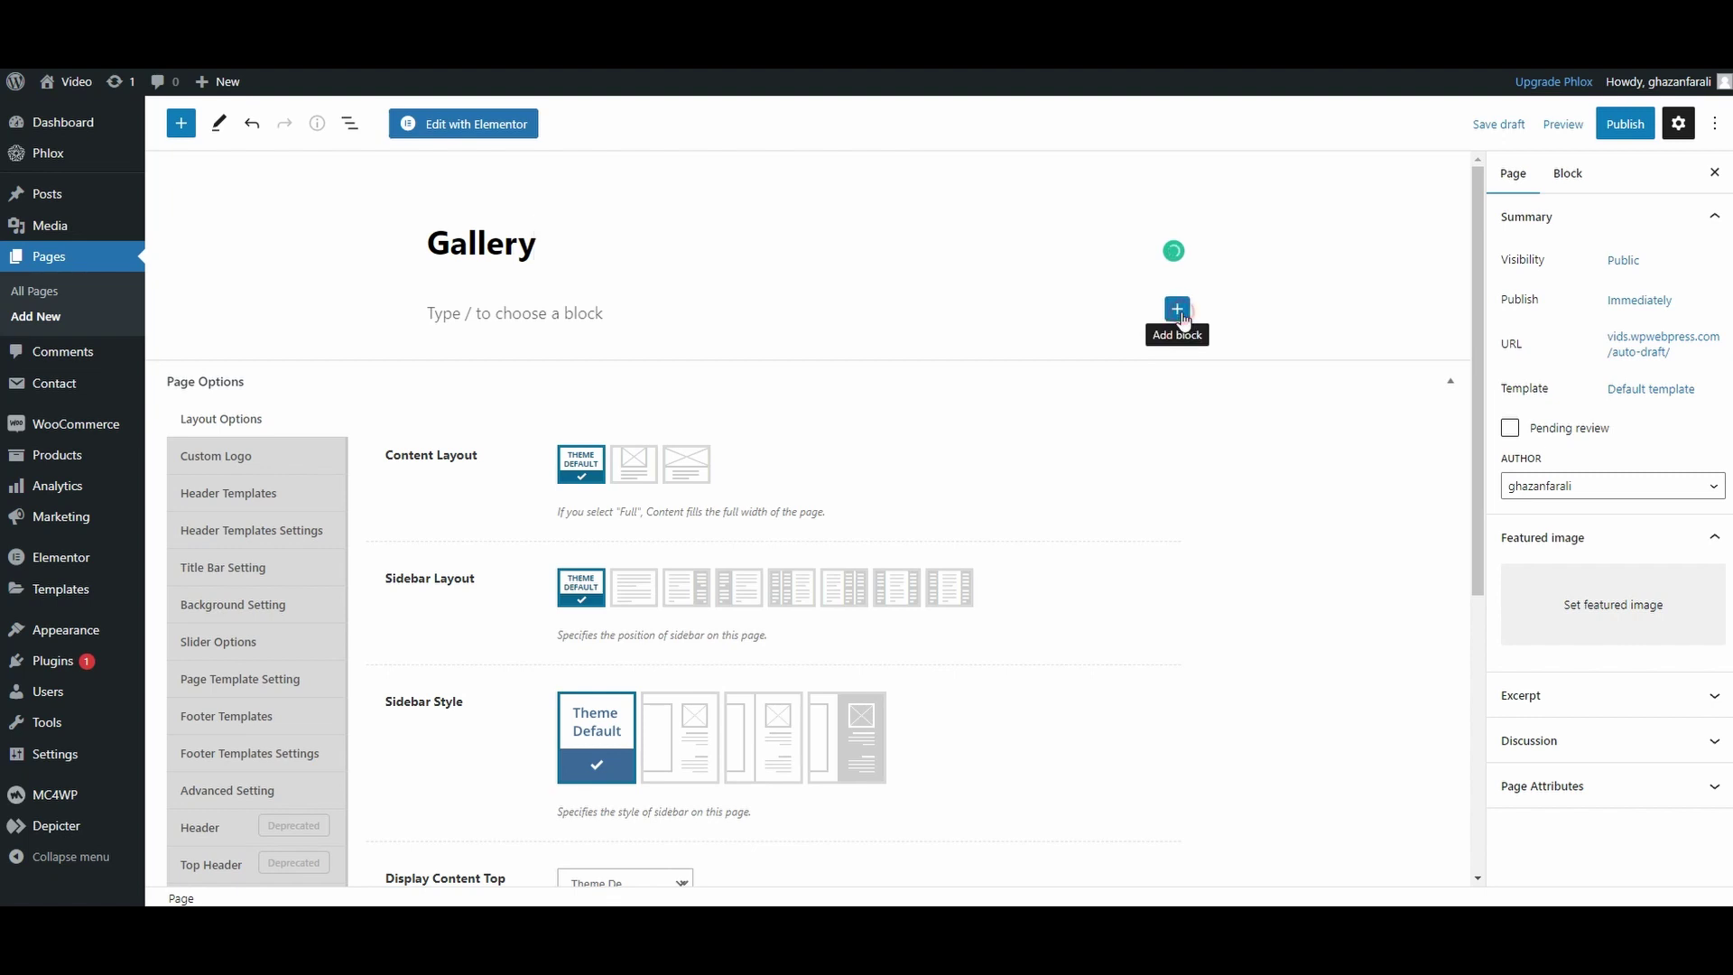
pyautogui.click(1178, 311)
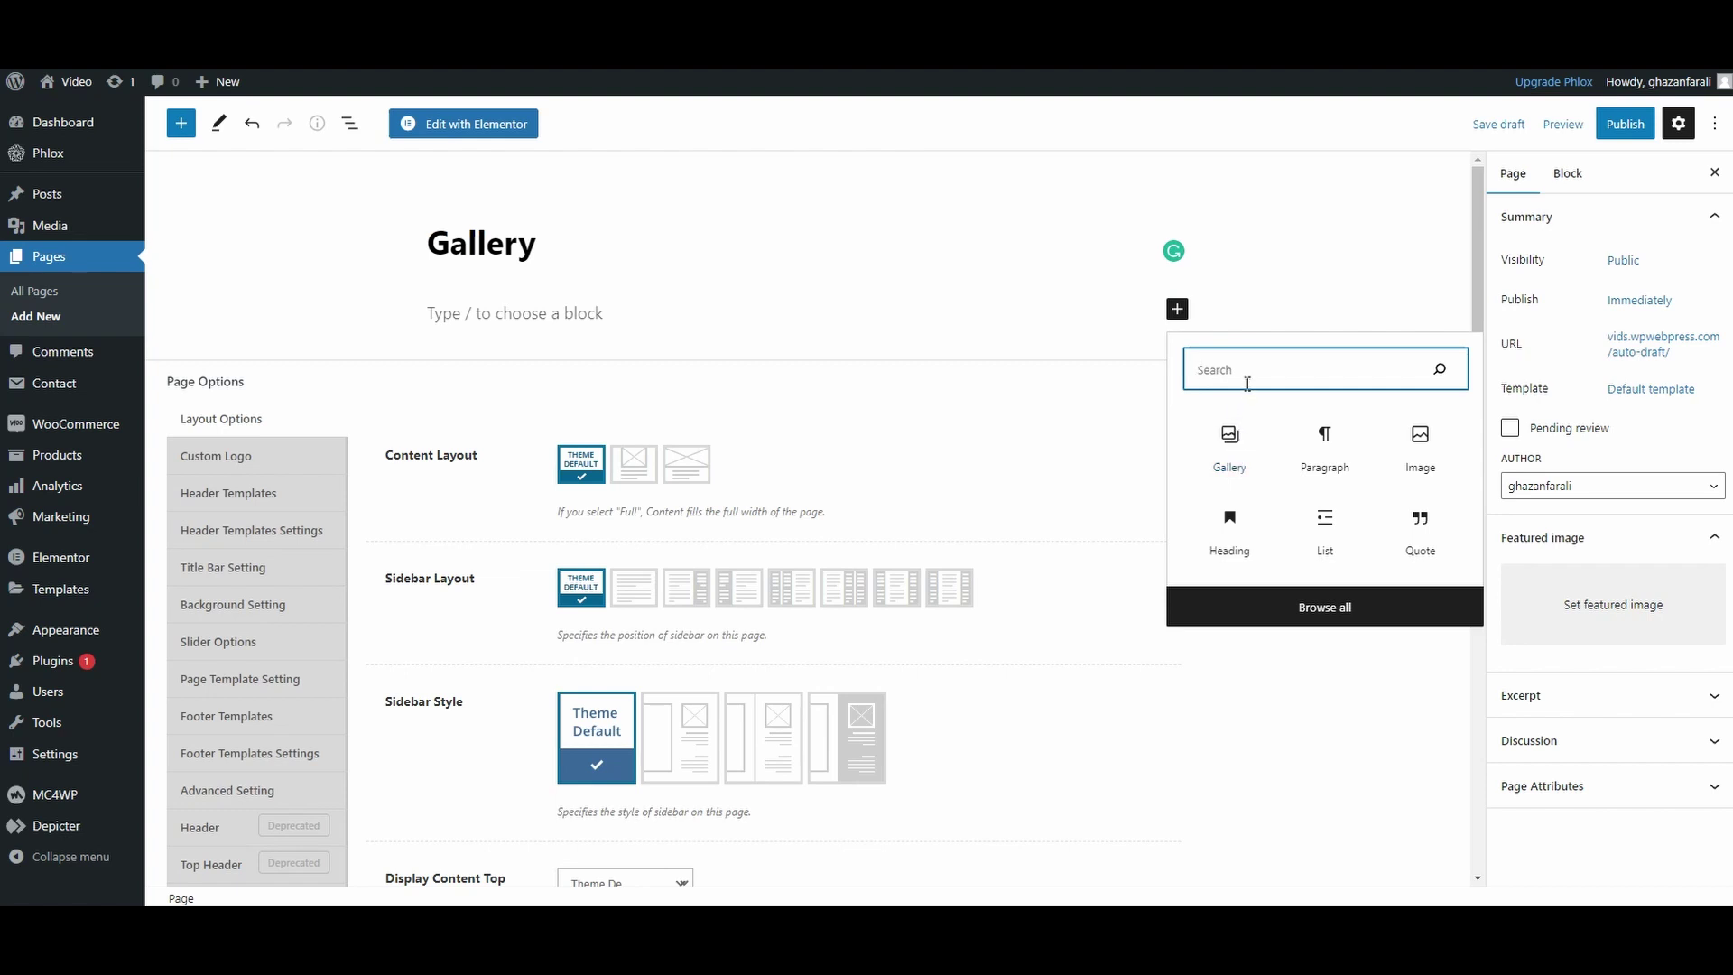
# - Search the inserter for 'gallery' and insert a Gallery block
pyautogui.write('gallery')
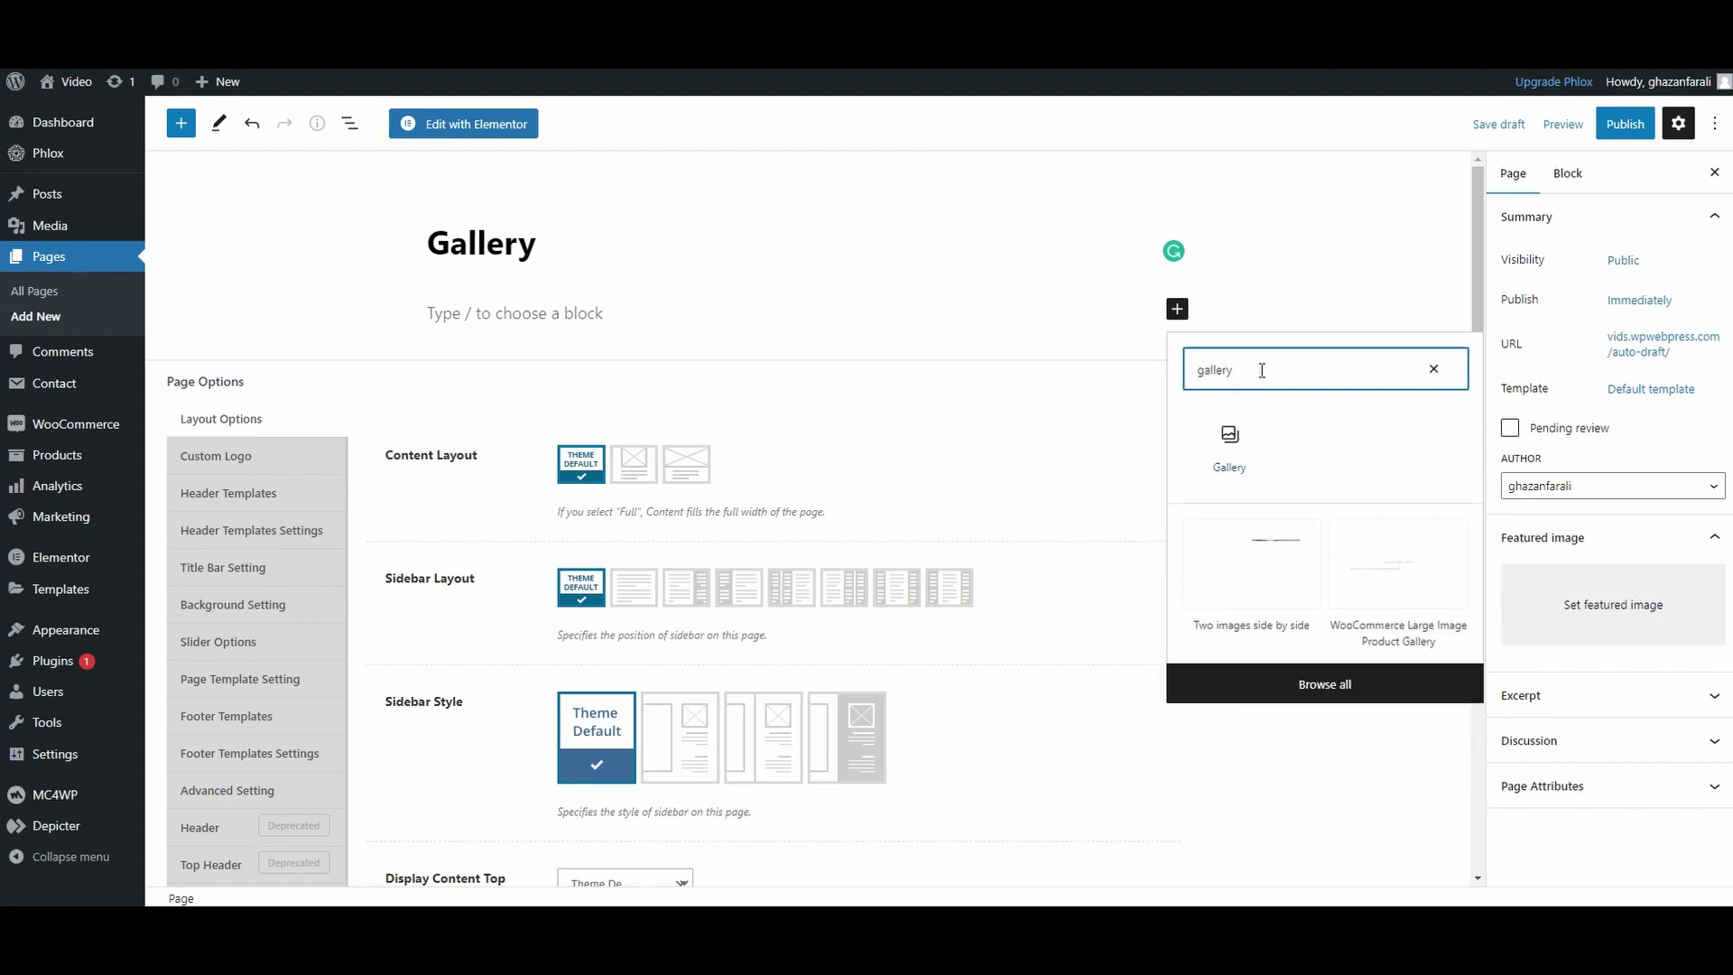
pyautogui.click(1229, 443)
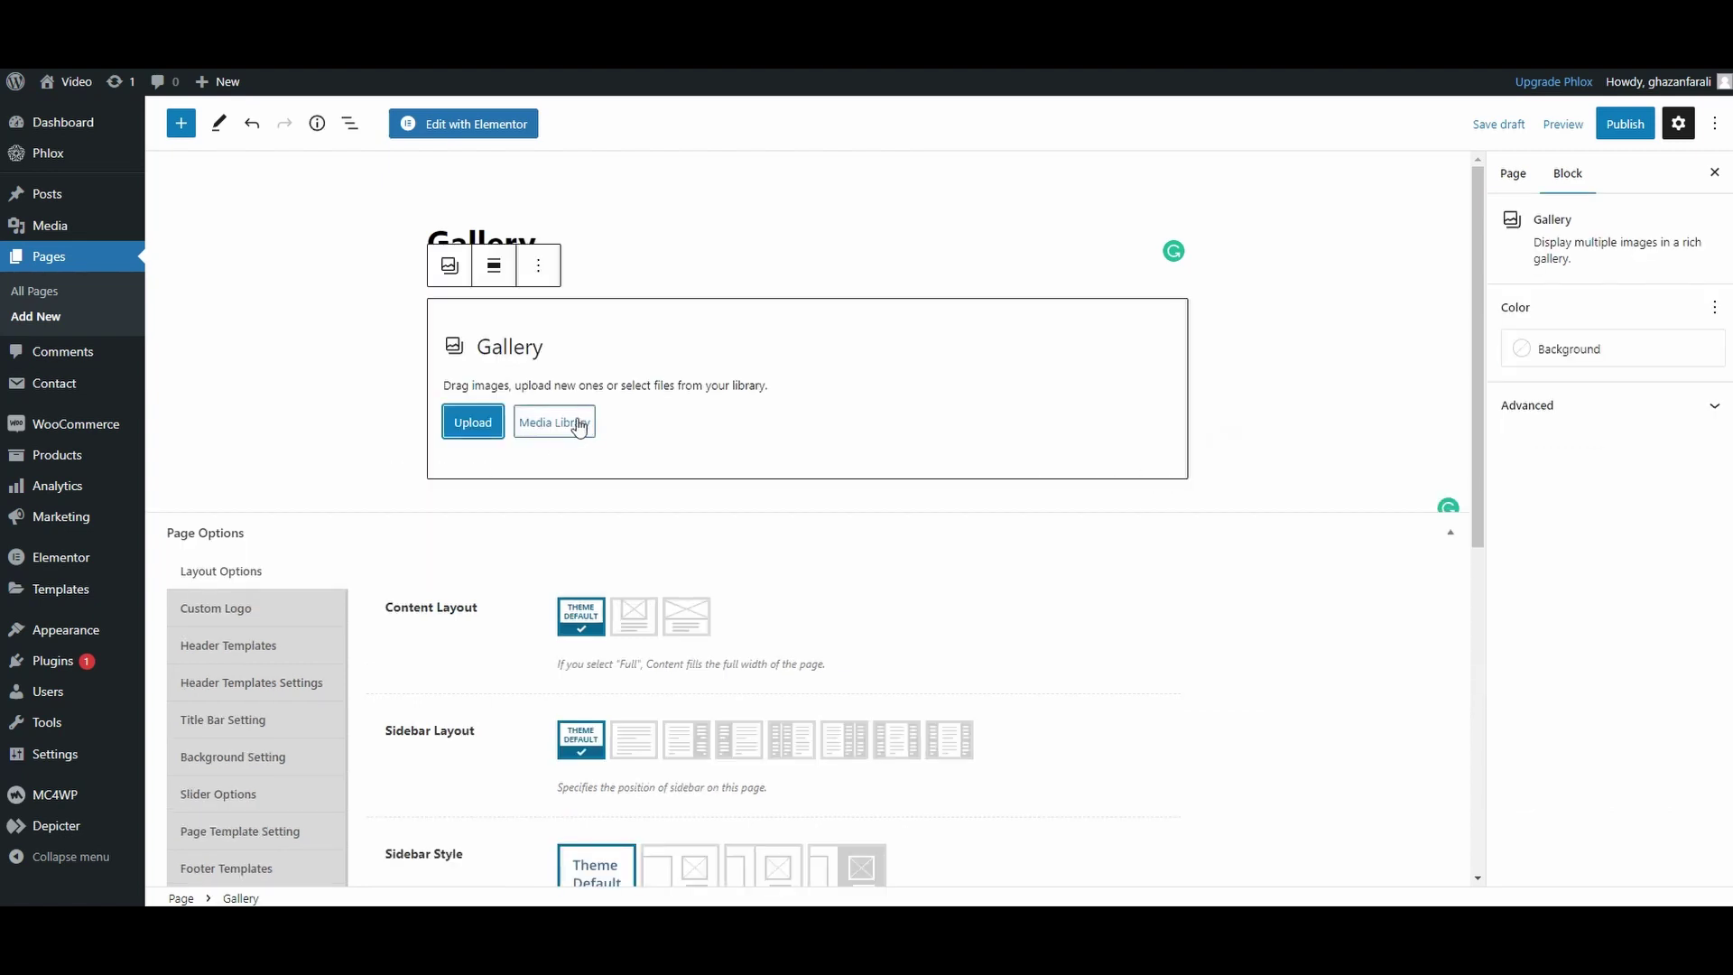
# - Open the Media Library for the Gallery block, glancing at the upload tab before returning
pyautogui.click(546, 429)
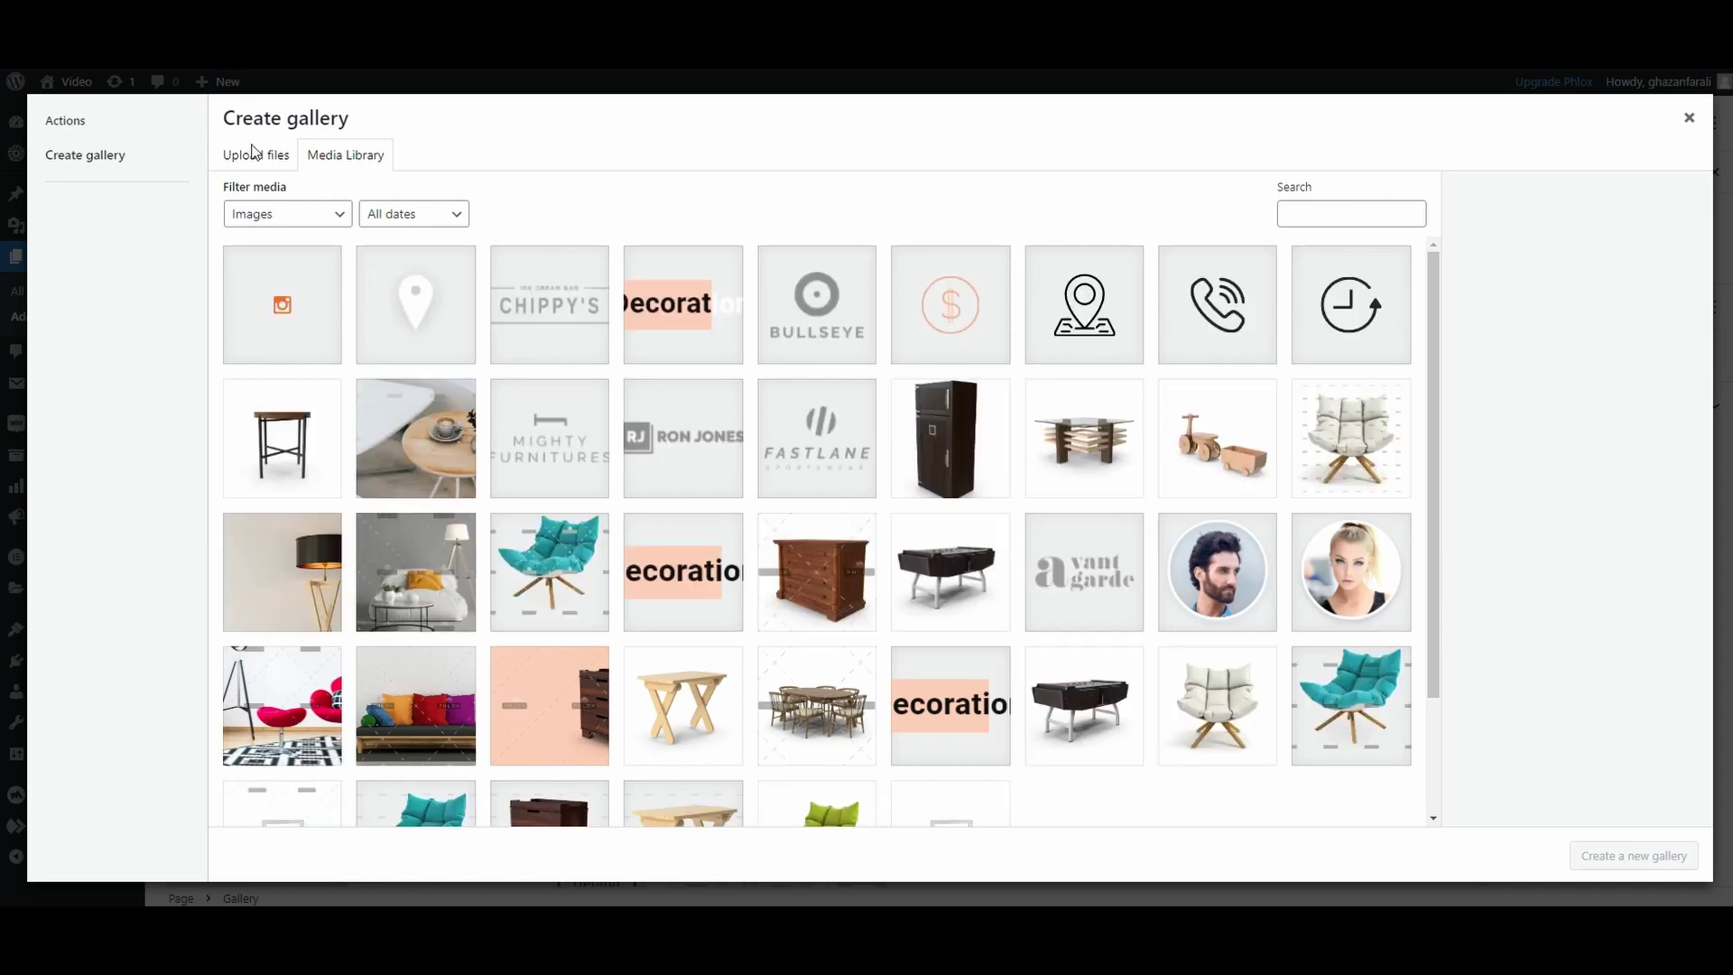
pyautogui.click(255, 168)
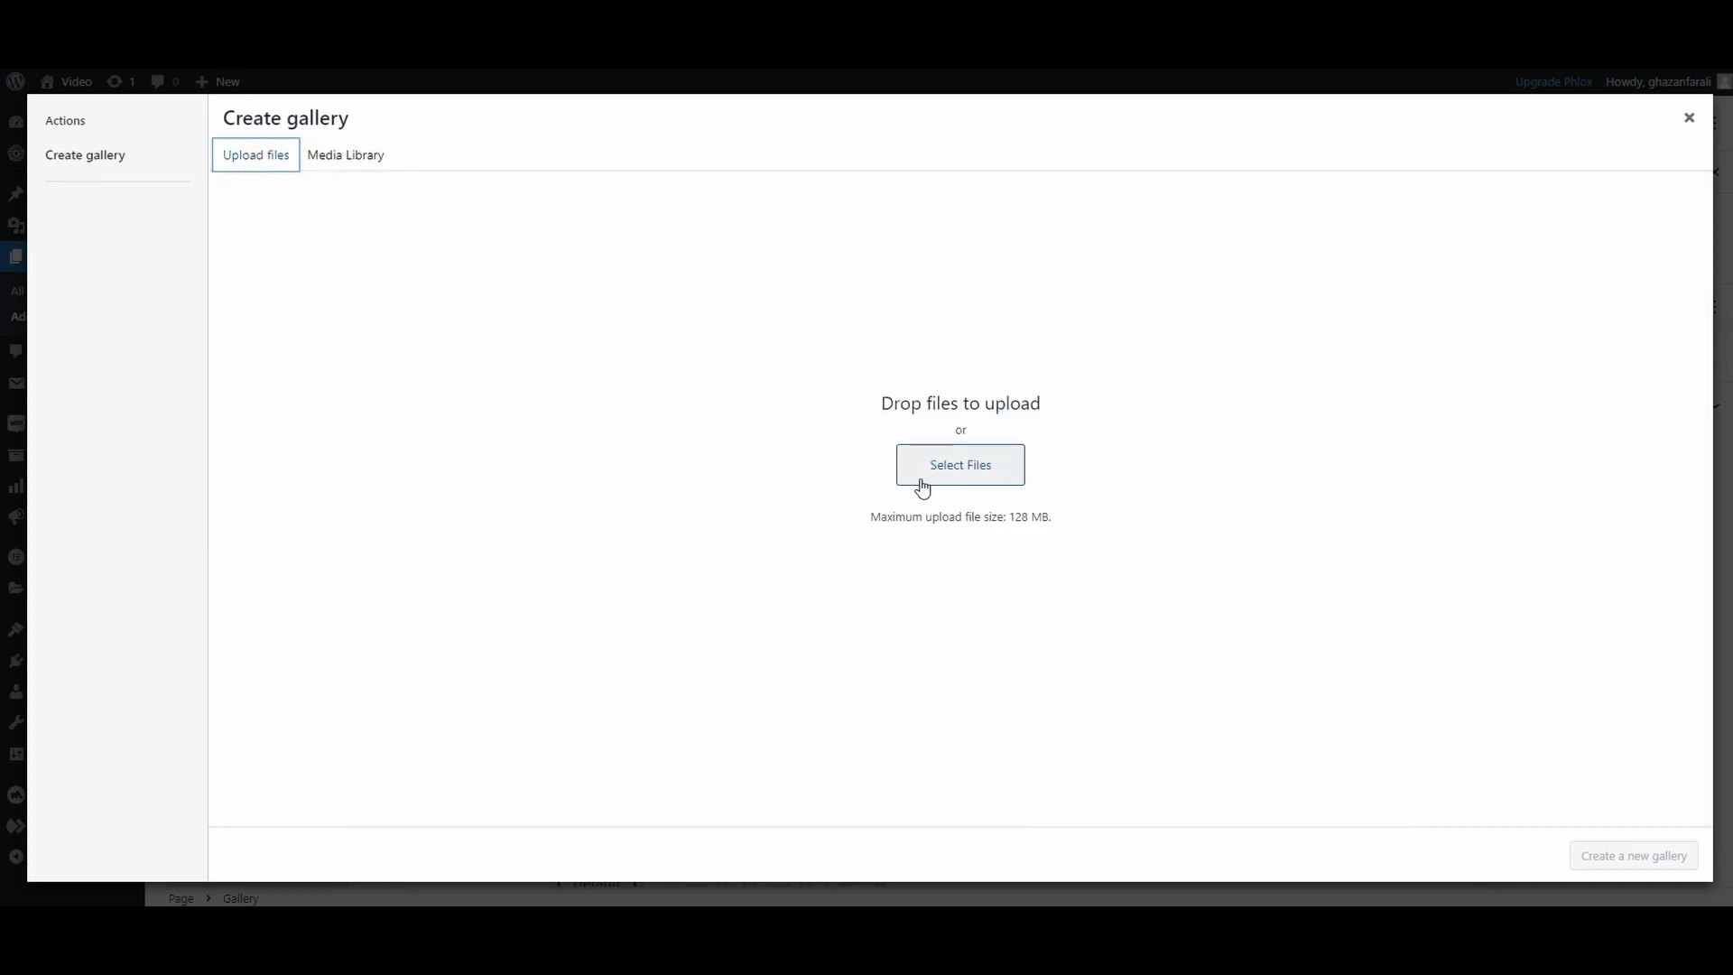
pyautogui.click(350, 161)
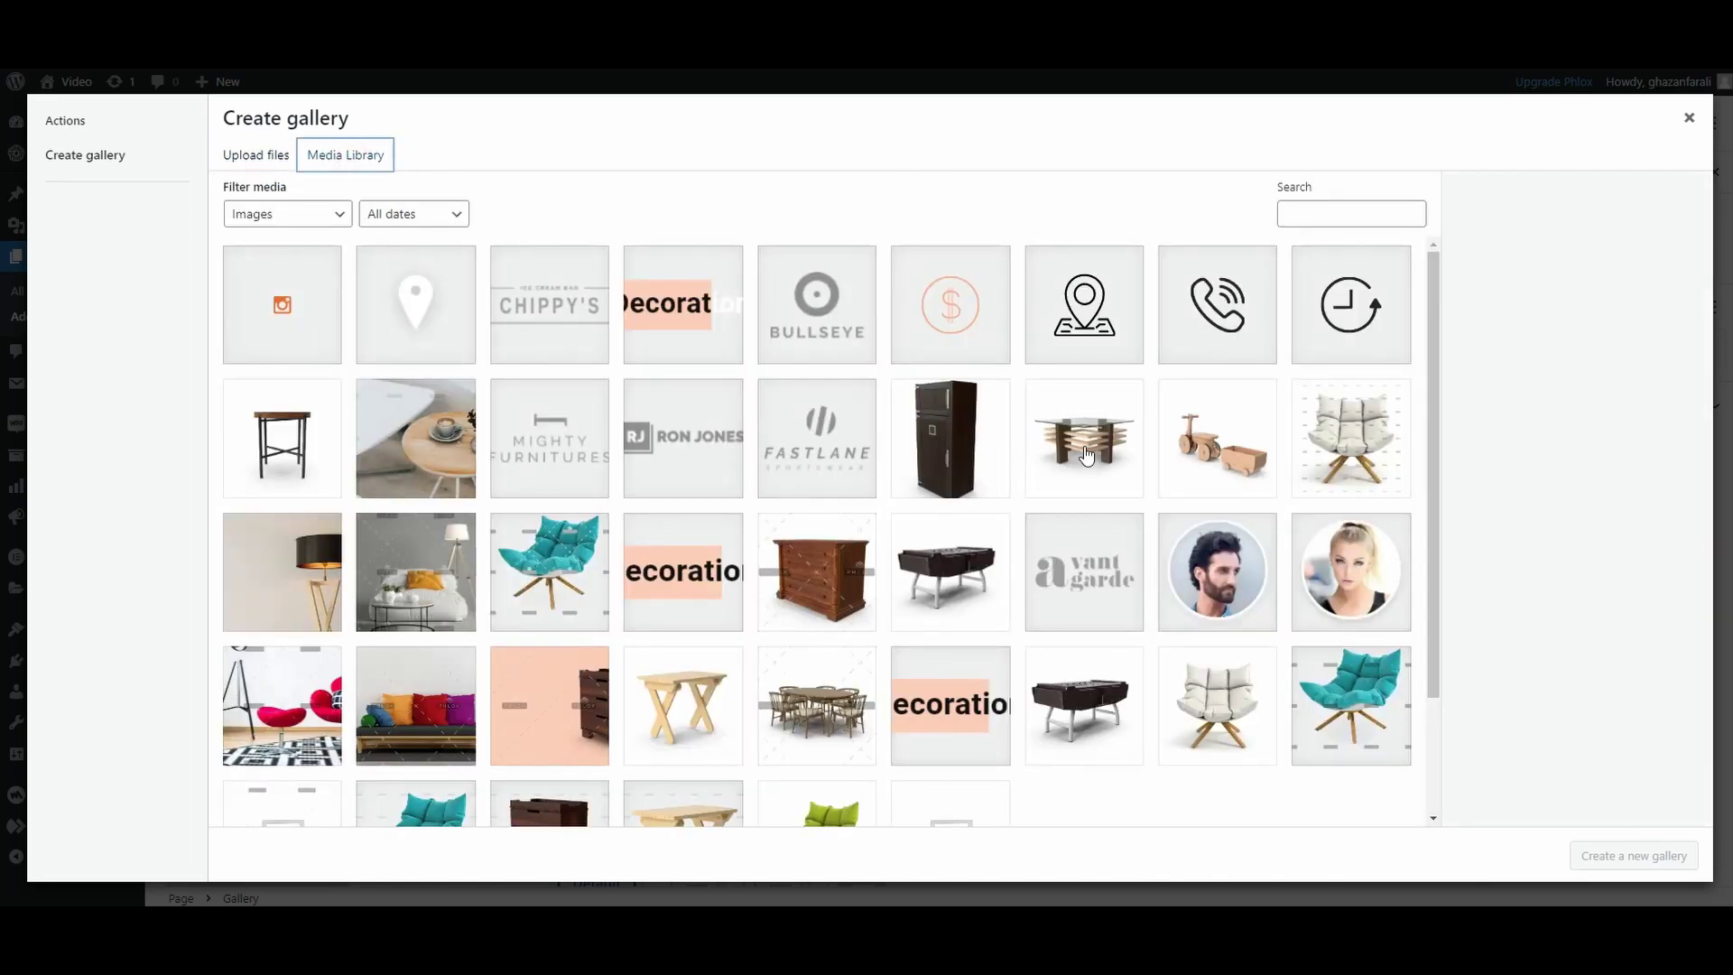
# - Select the refrigerator, glass table, toy, side table, foosball, white and green chair images as a new gallery
pyautogui.click(950, 453)
pyautogui.click(1076, 449)
pyautogui.click(1224, 448)
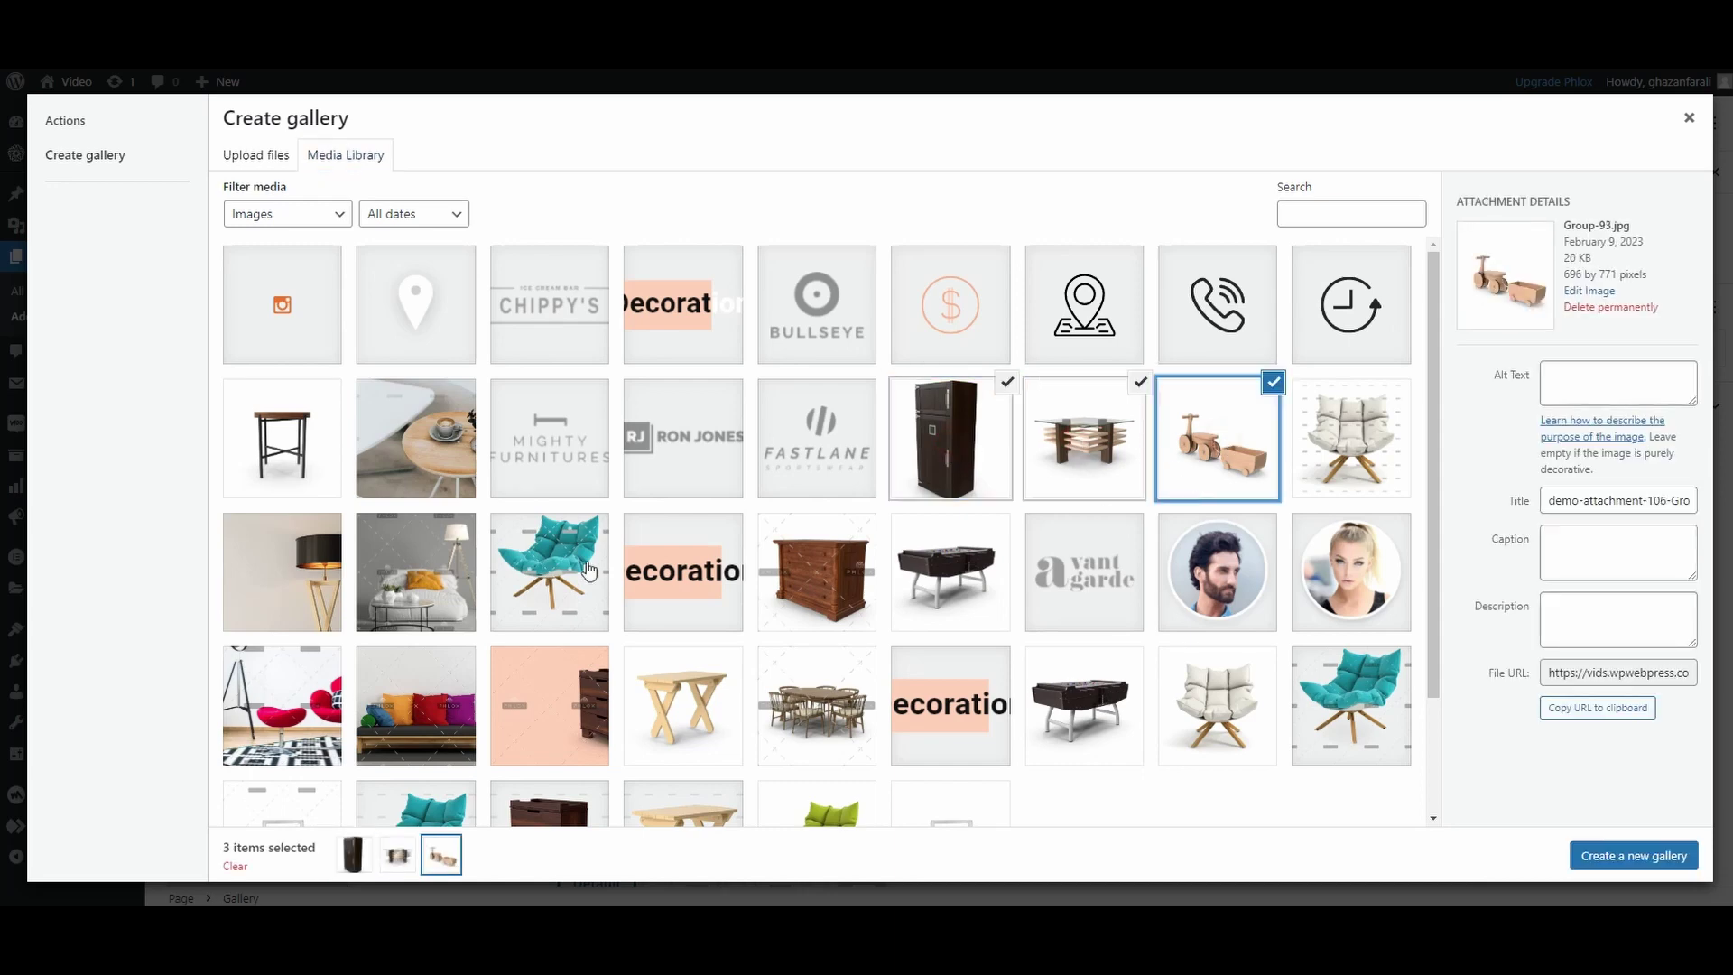
pyautogui.click(283, 444)
pyautogui.click(1086, 722)
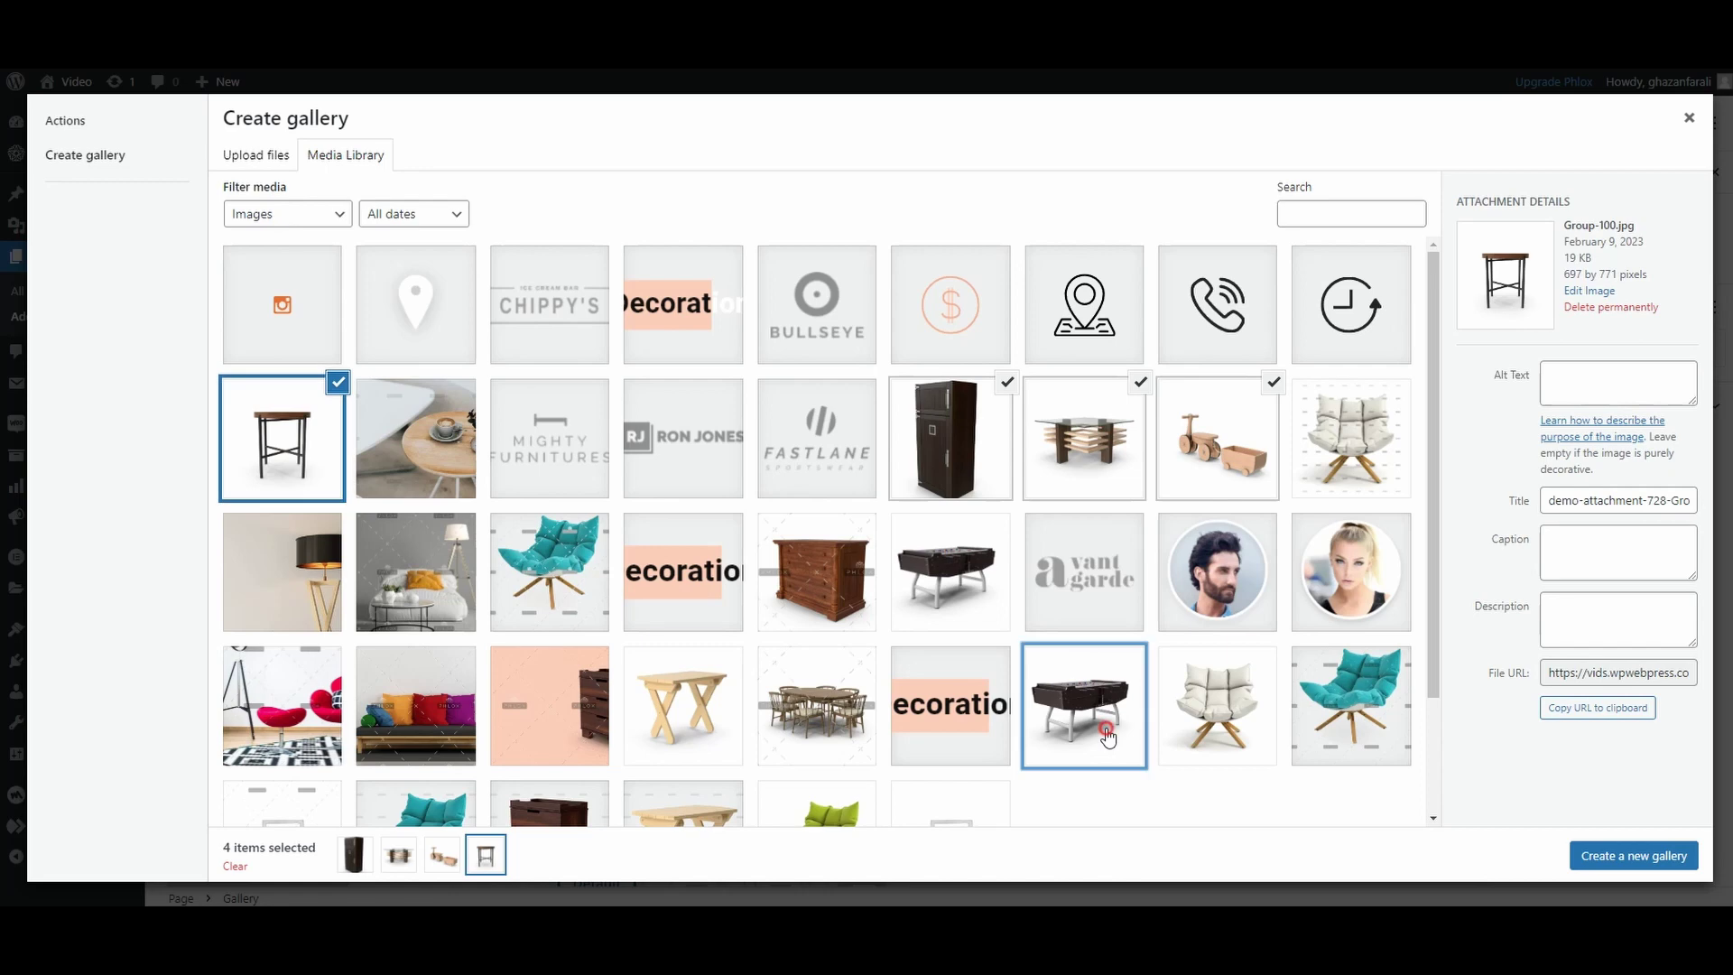
pyautogui.click(1218, 713)
pyautogui.scroll(-2, 765, 689)
pyautogui.click(829, 698)
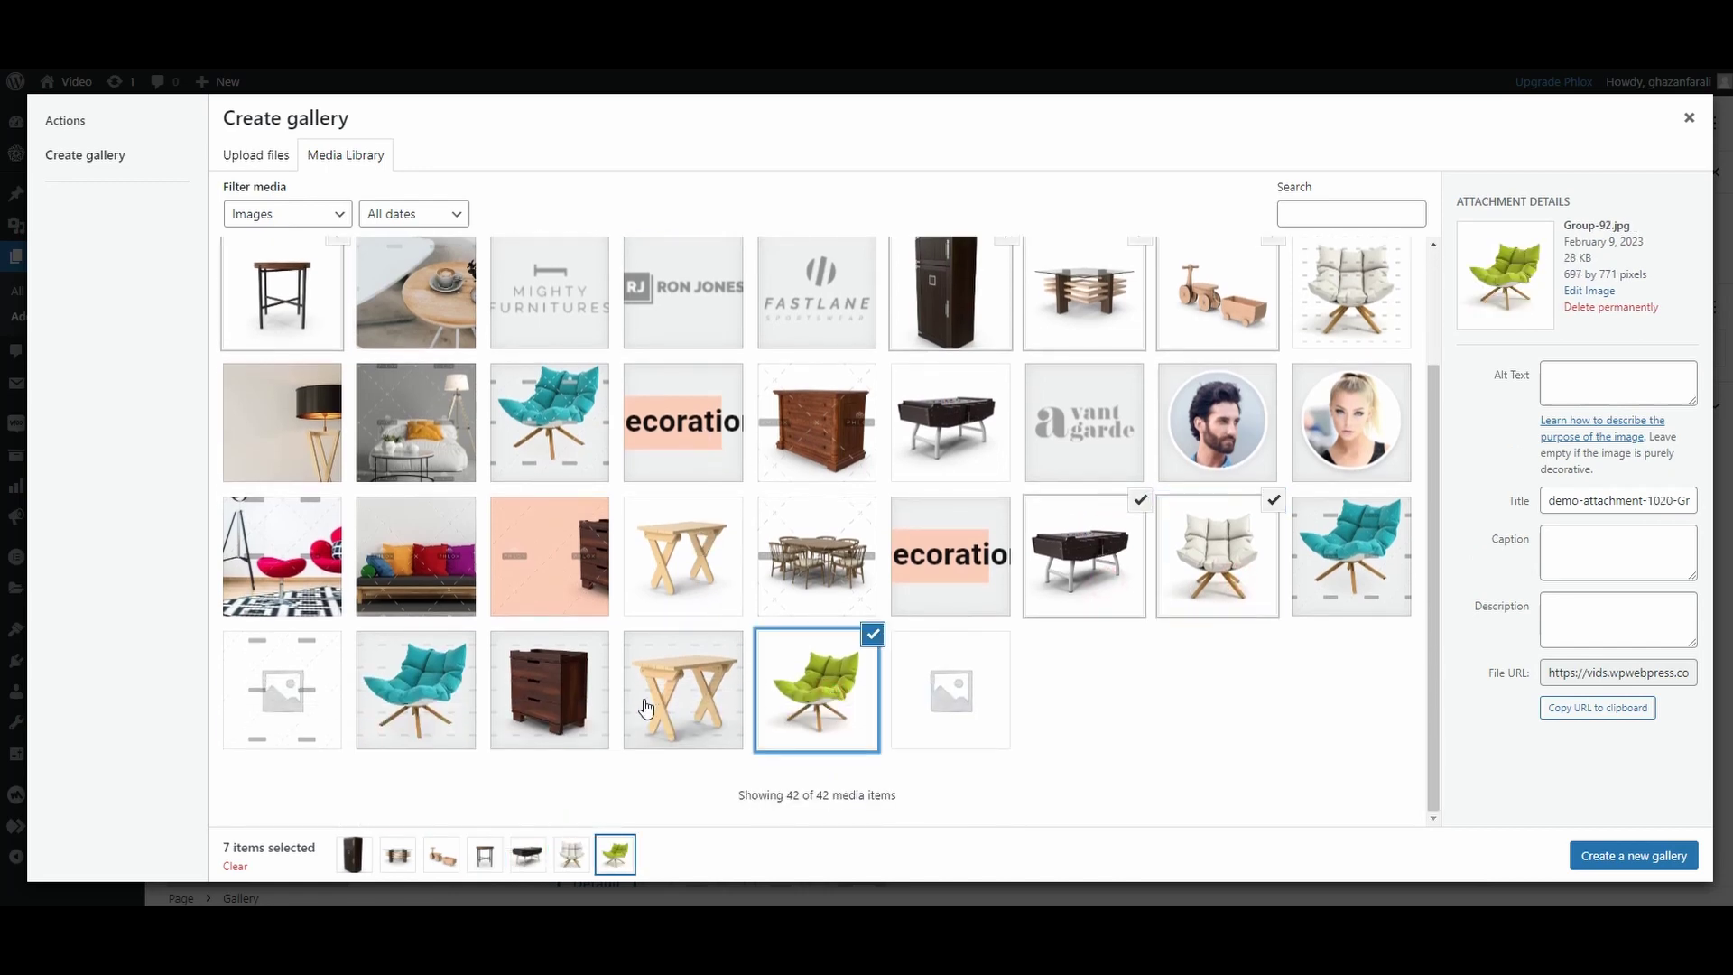
pyautogui.click(1629, 865)
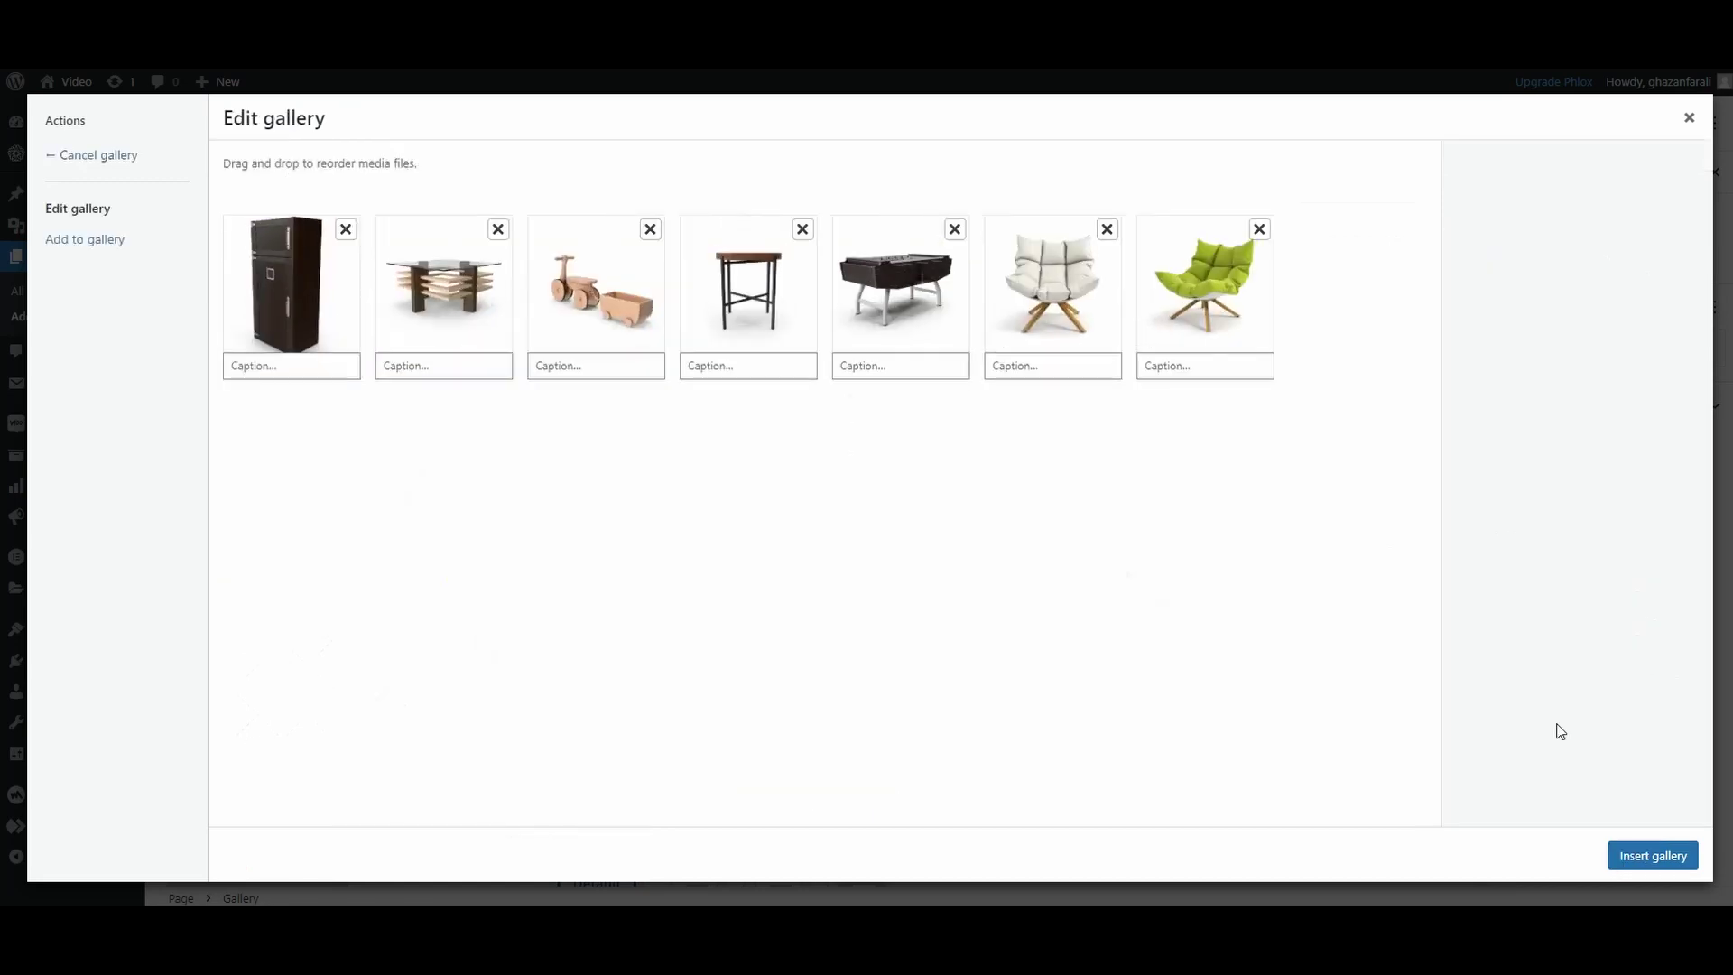
pyautogui.click(1633, 865)
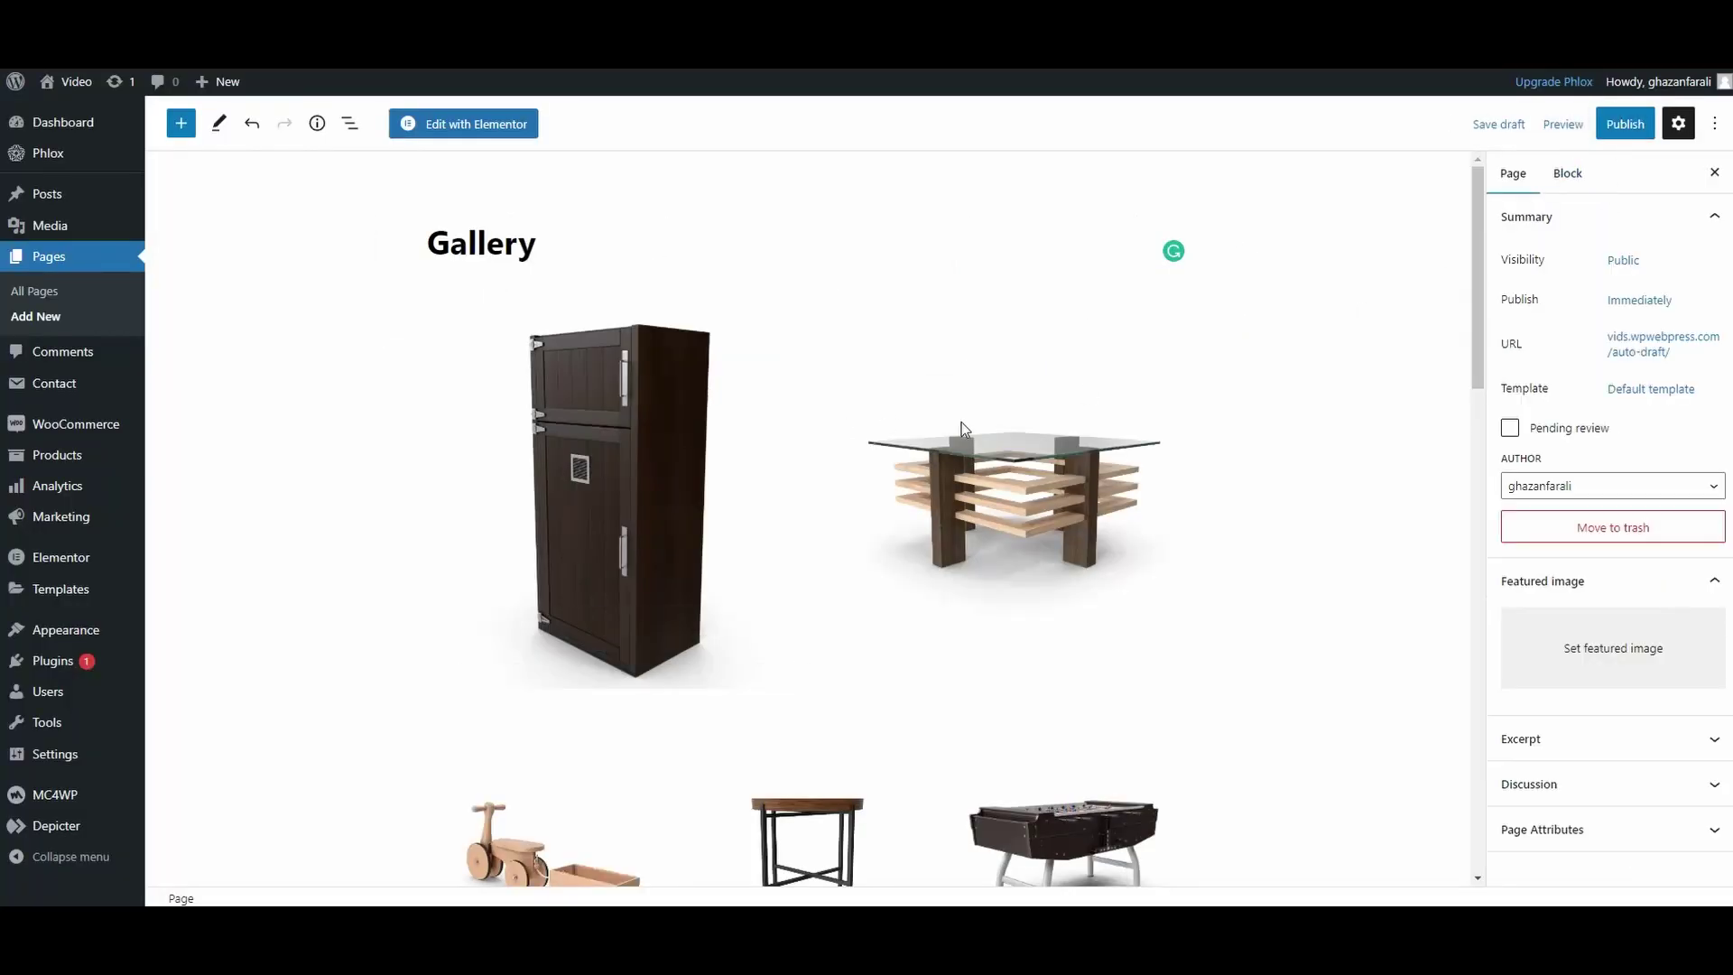
# - Scroll through the inserted seven-image gallery and select it to show its settings
pyautogui.scroll(-10, 1021, 515)
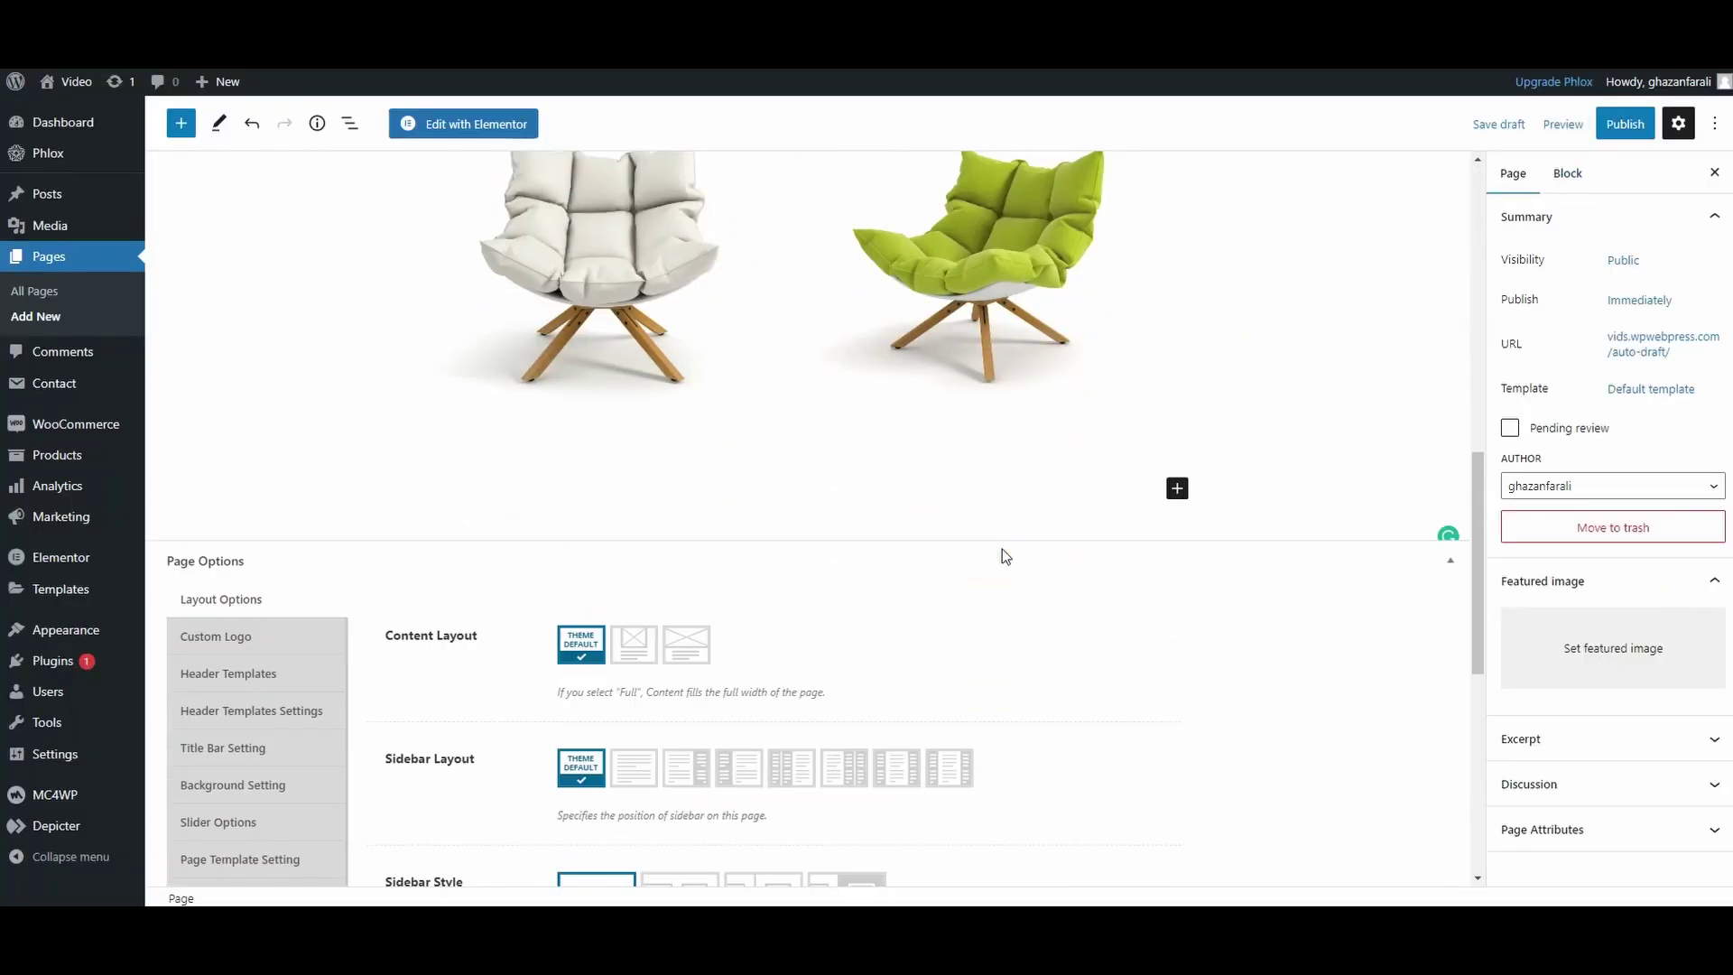
pyautogui.scroll(10, 1000, 553)
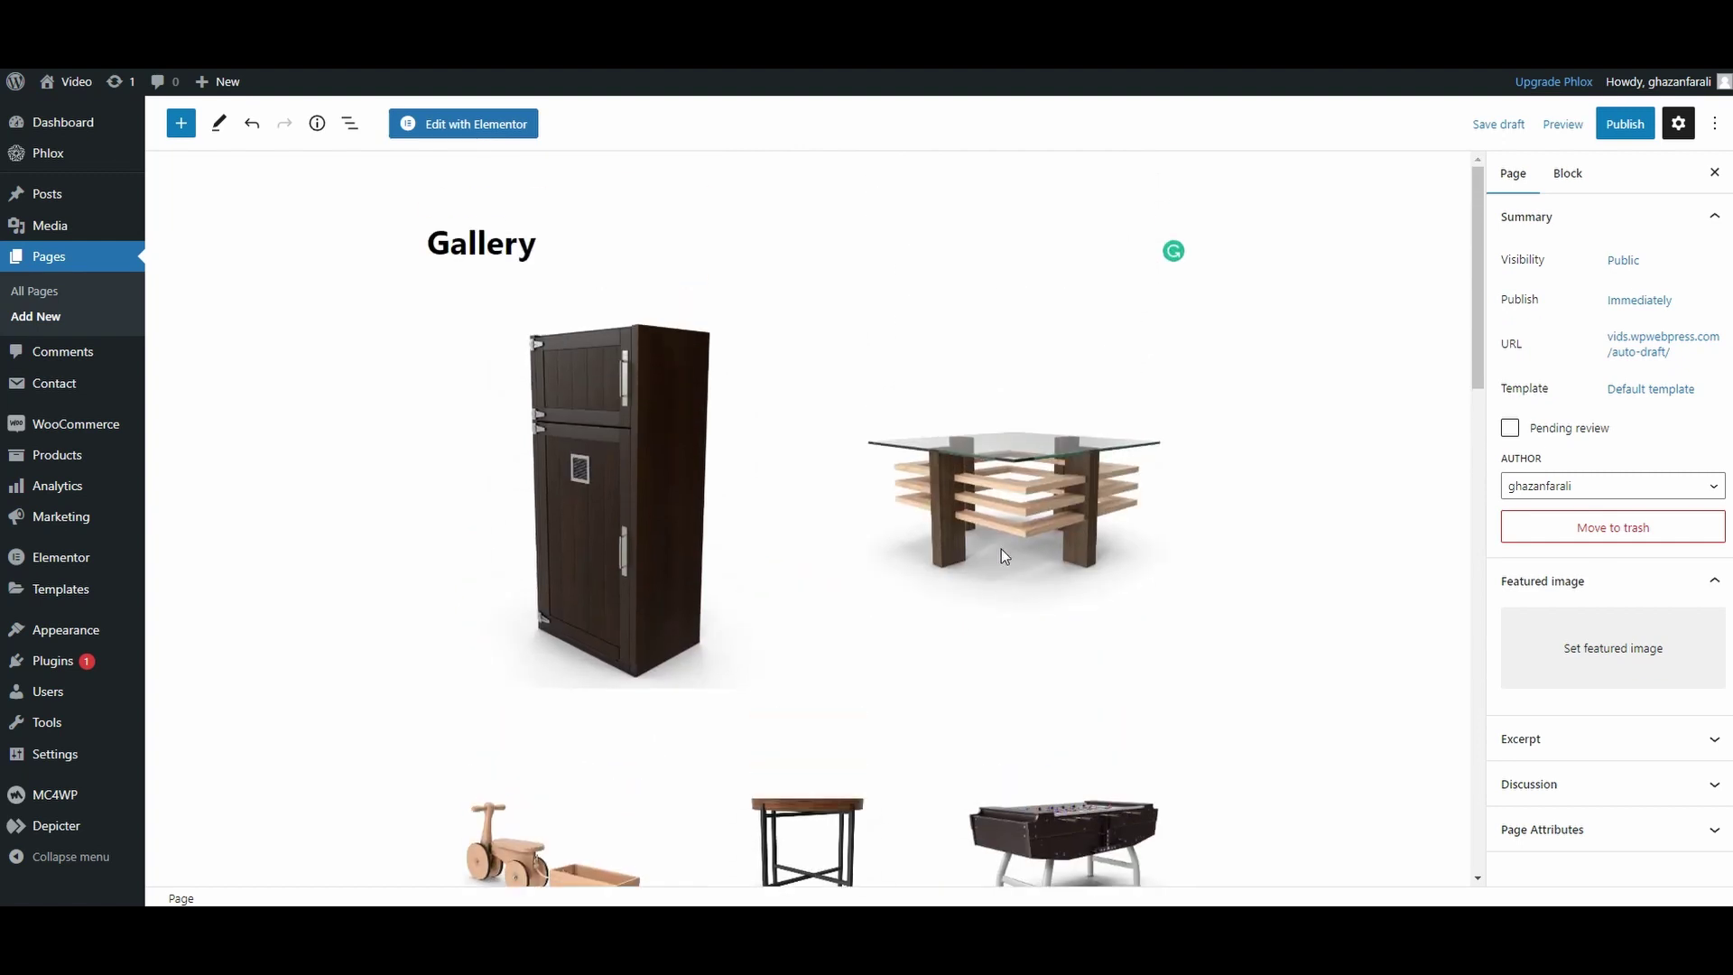
pyautogui.click(455, 354)
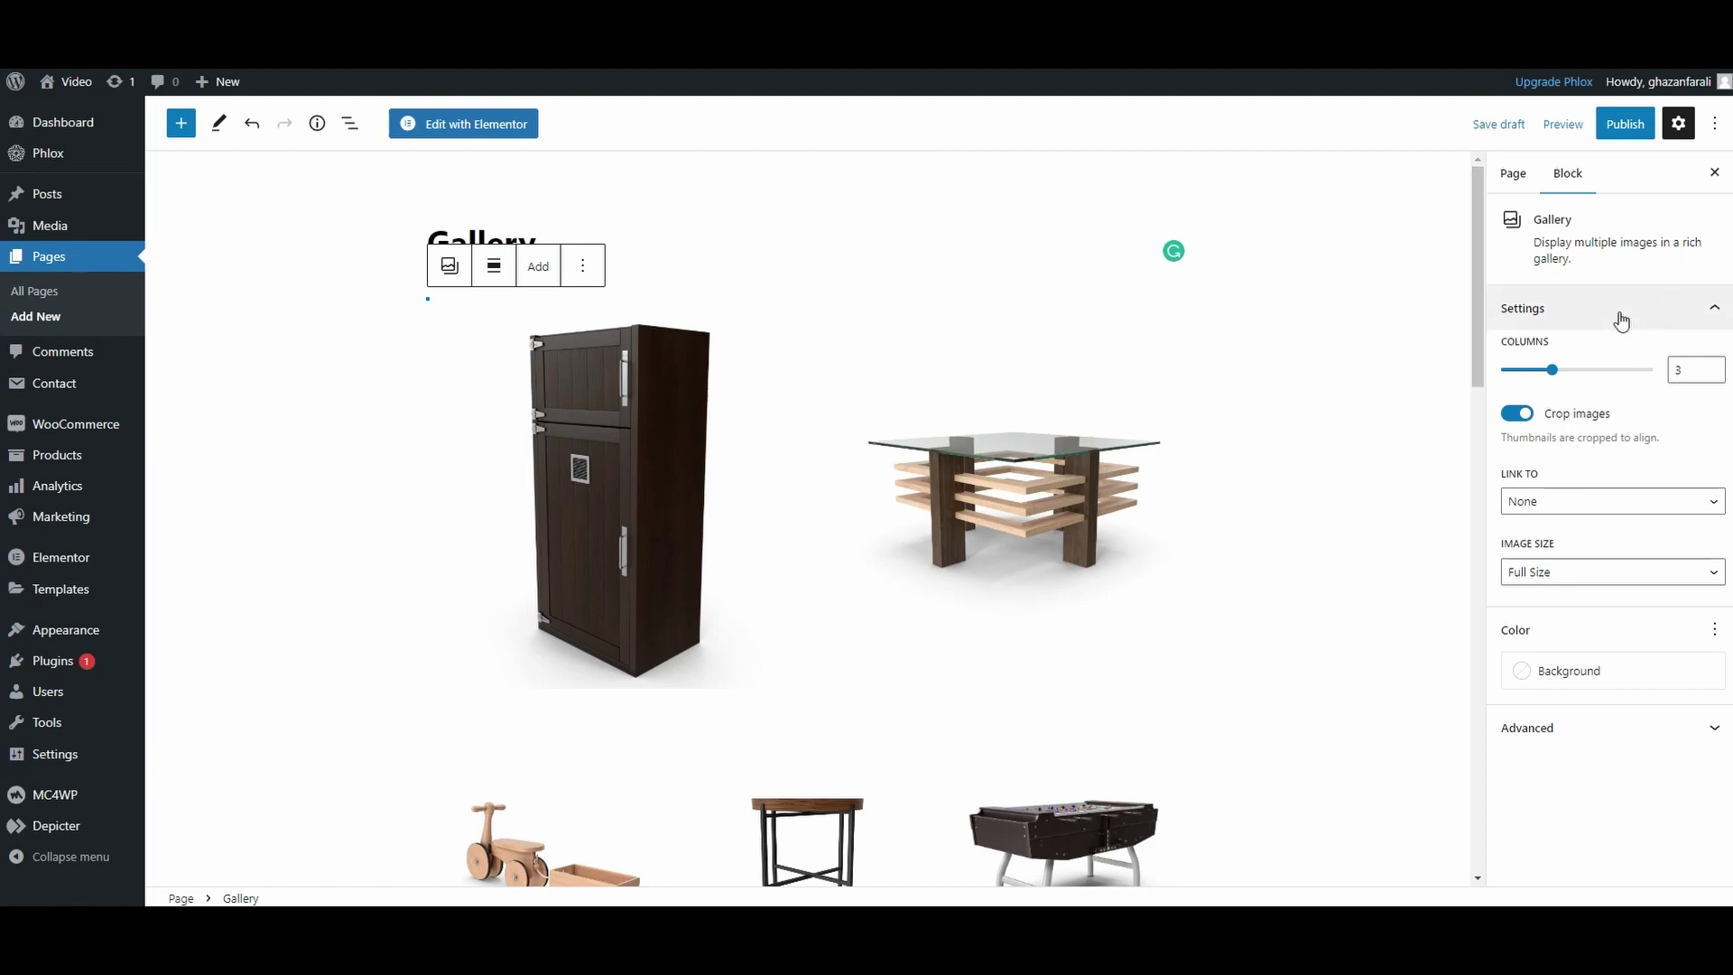
# - Try 2 columns, return the gallery to 3 columns, and turn off Crop images
pyautogui.moveTo(1553, 380); pyautogui.dragTo(1531, 379)
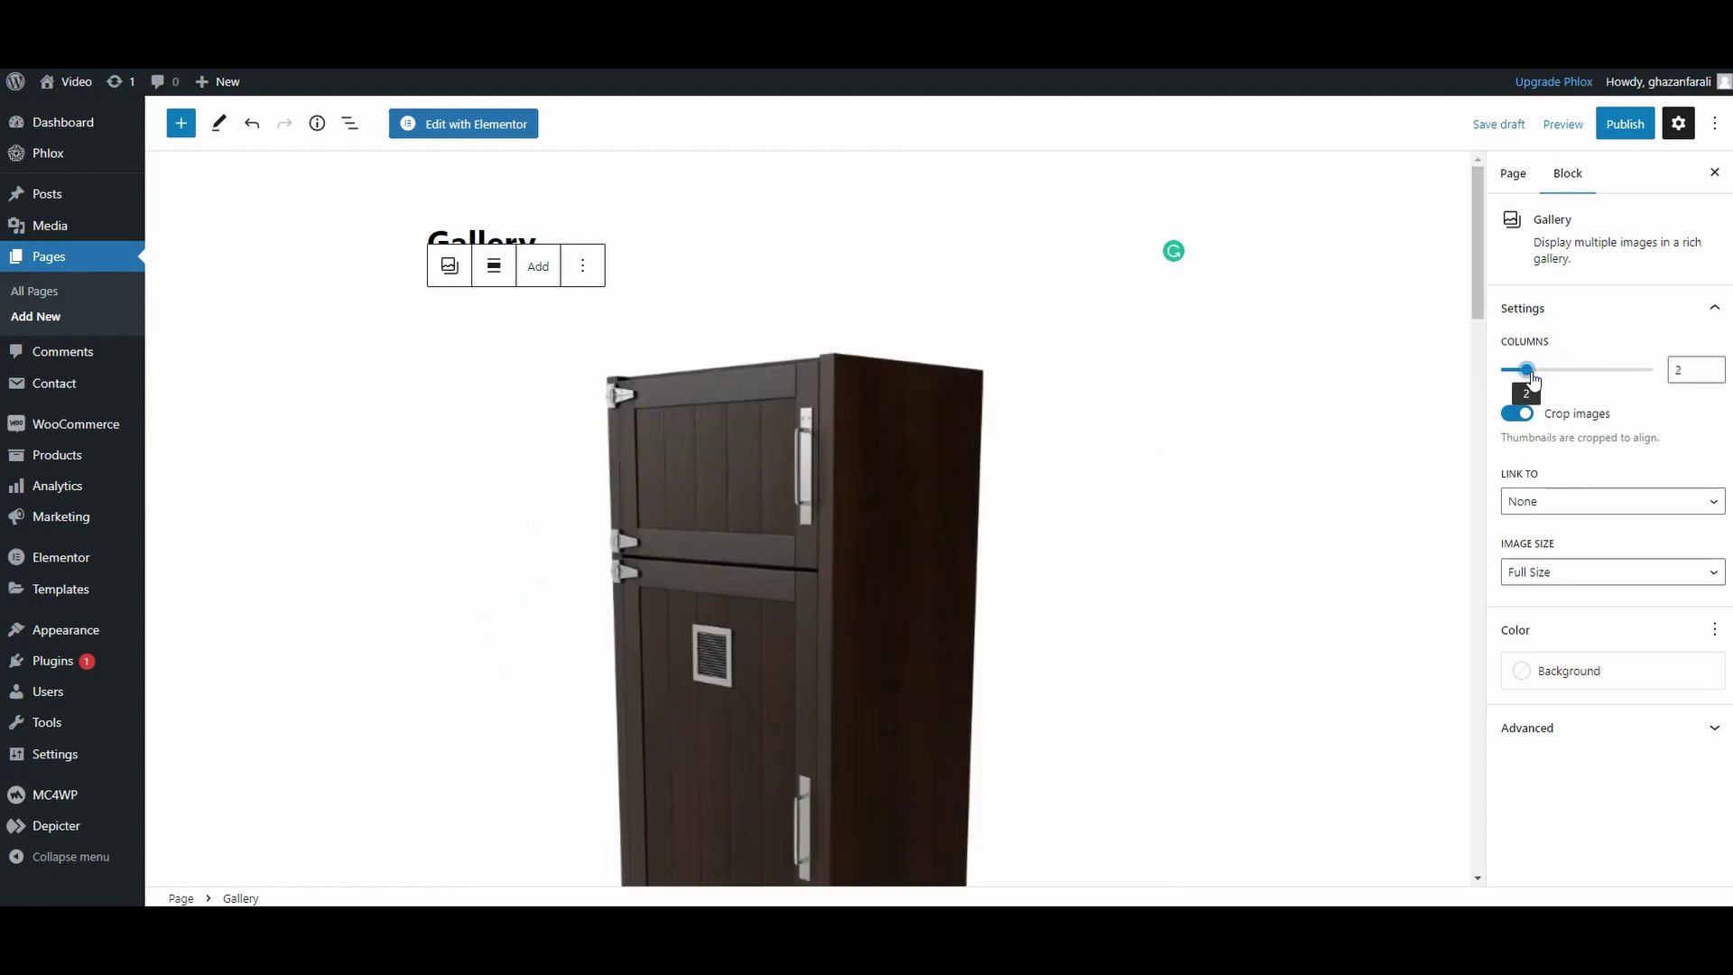
pyautogui.moveTo(1538, 379); pyautogui.dragTo(1564, 380)
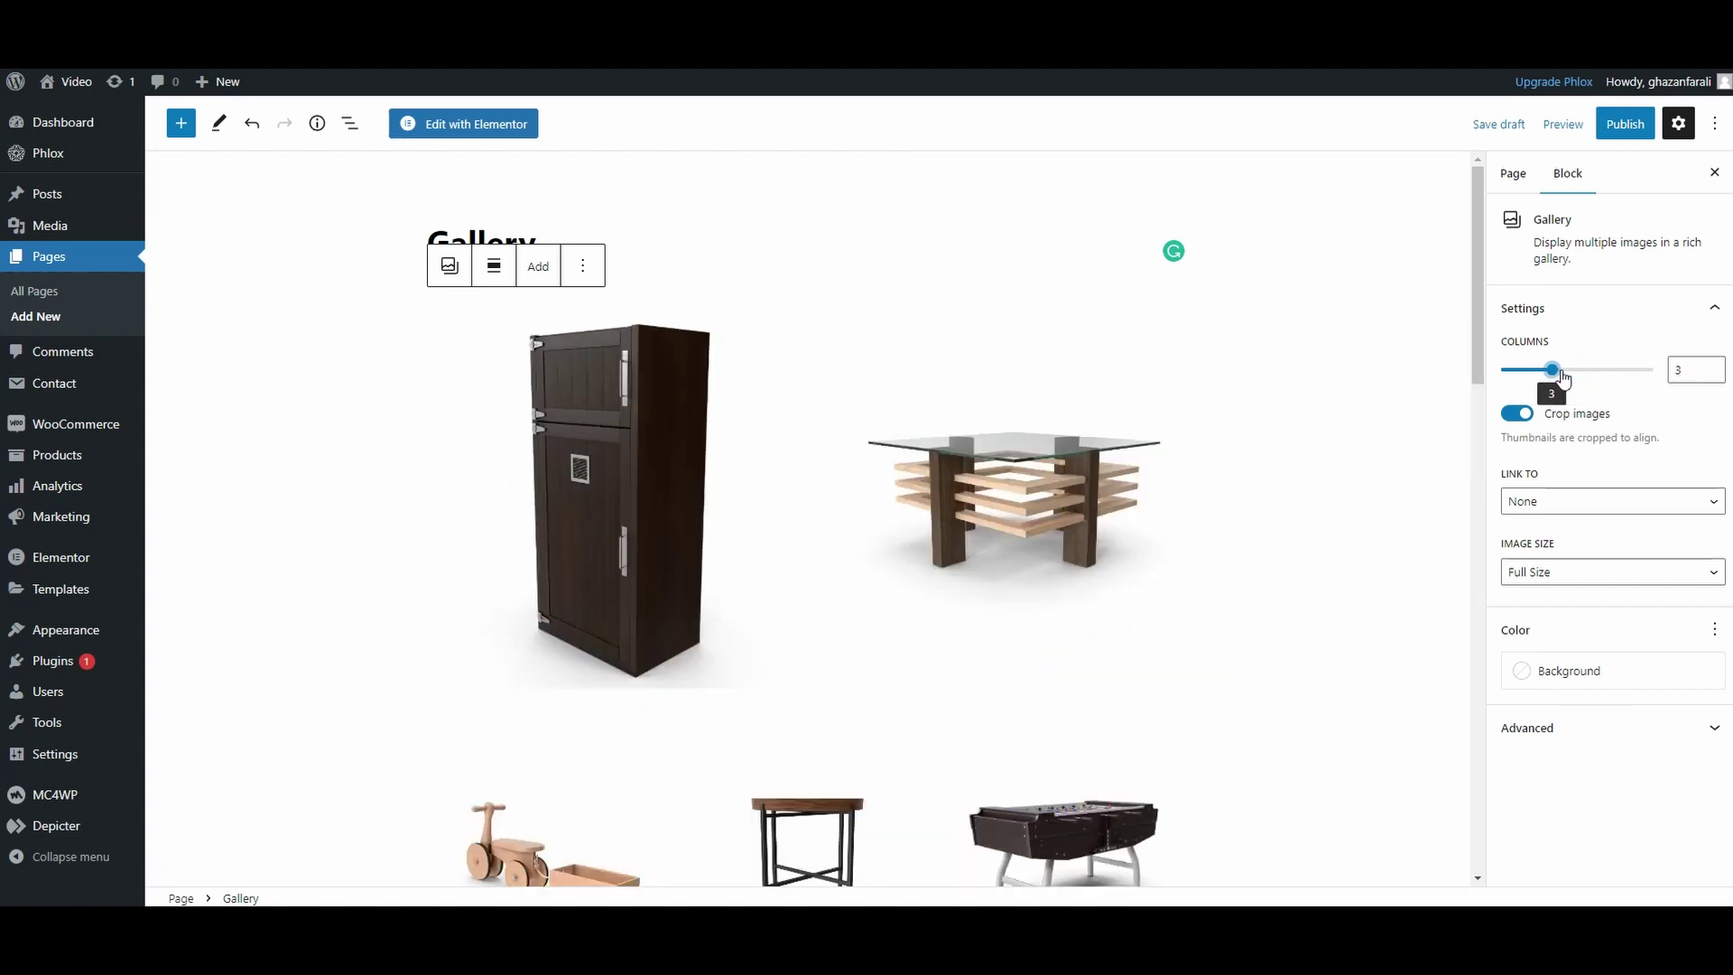
pyautogui.click(1509, 416)
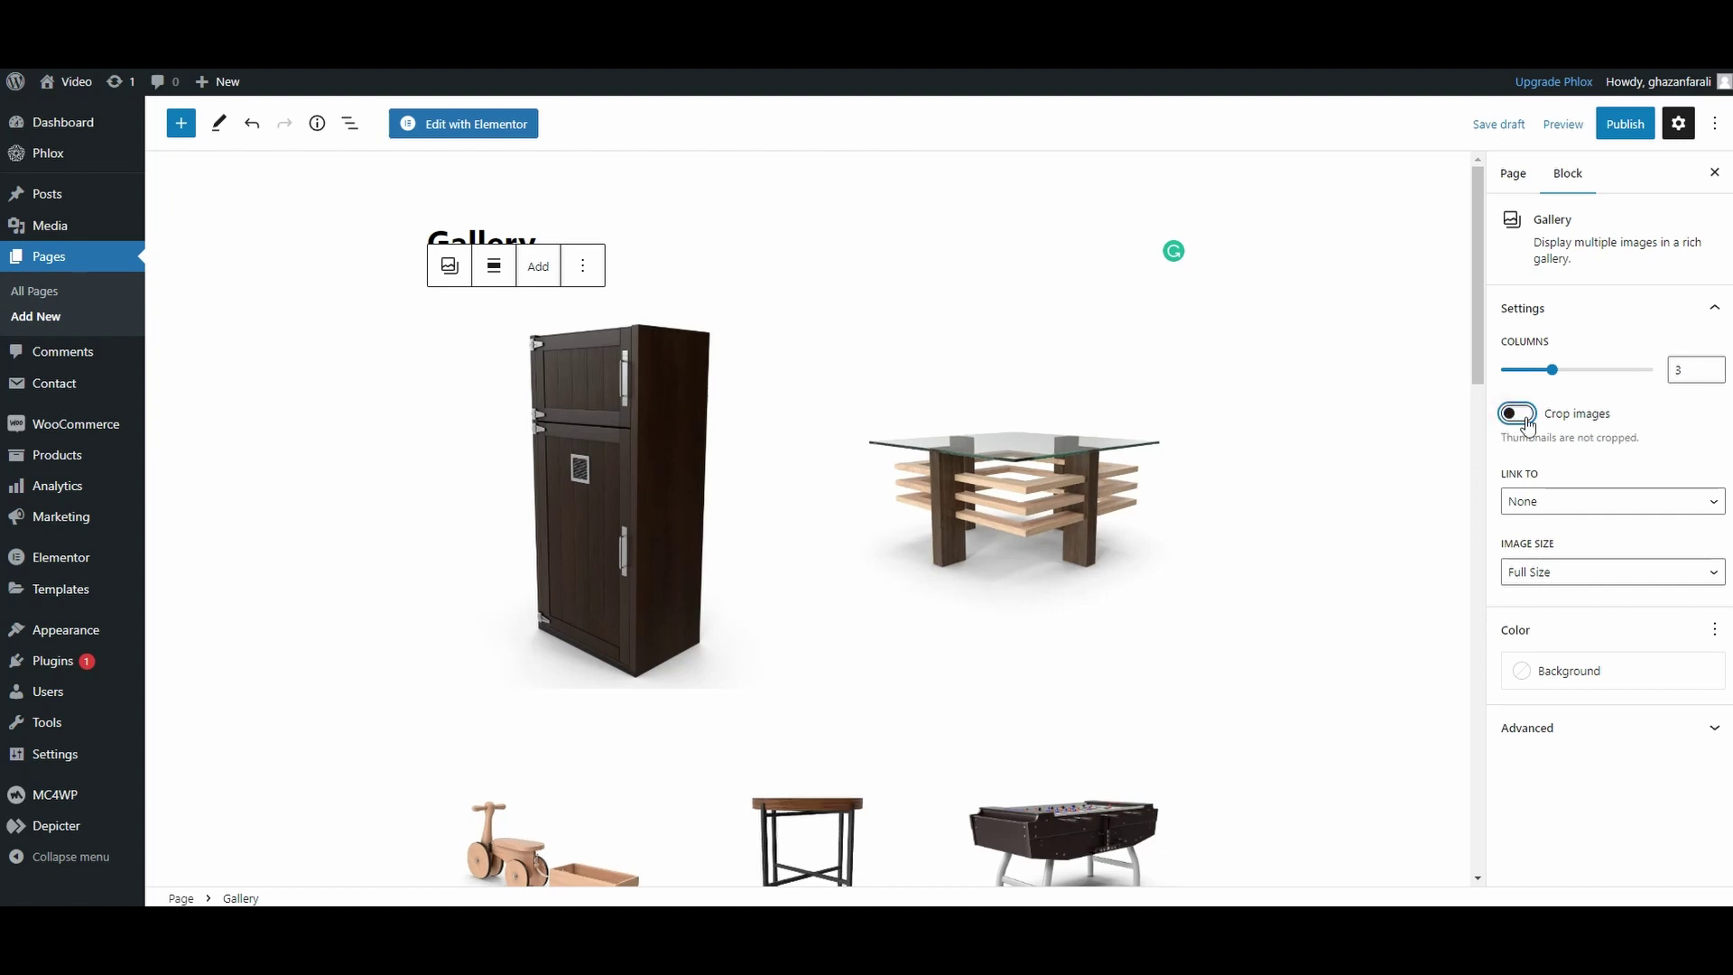
# - Publish the Gallery page, confirm in the pre-publish panel, and open its live view
pyautogui.click(1631, 136)
pyautogui.click(1559, 135)
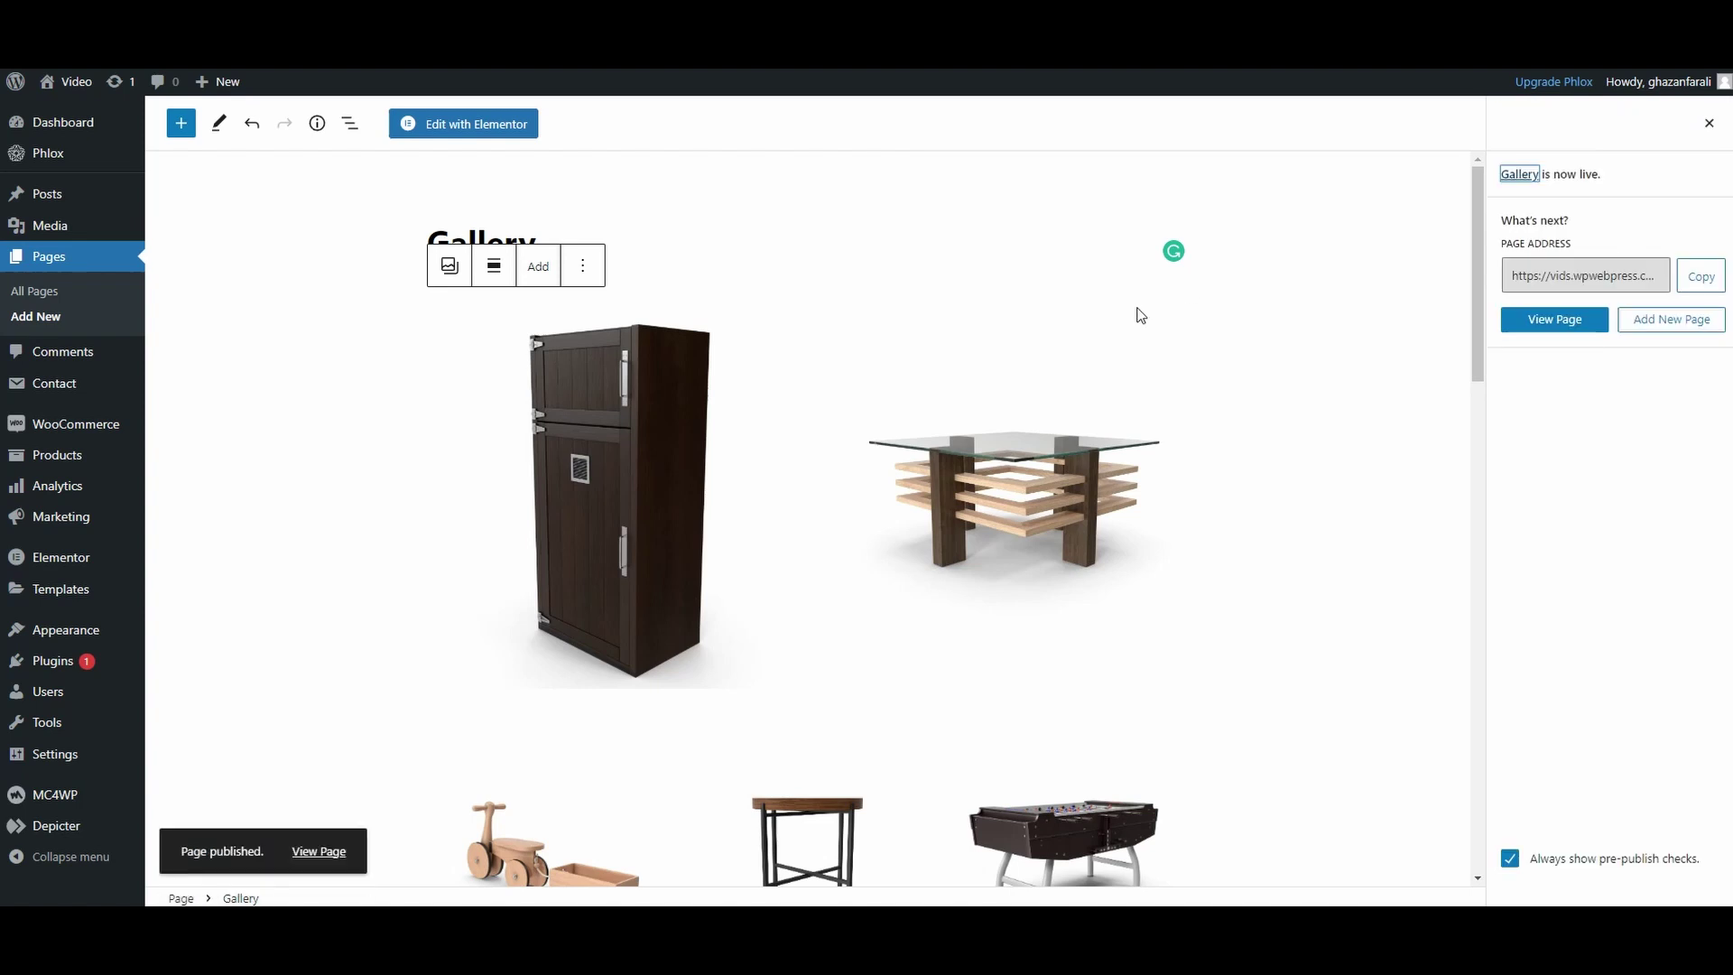
pyautogui.click(323, 852)
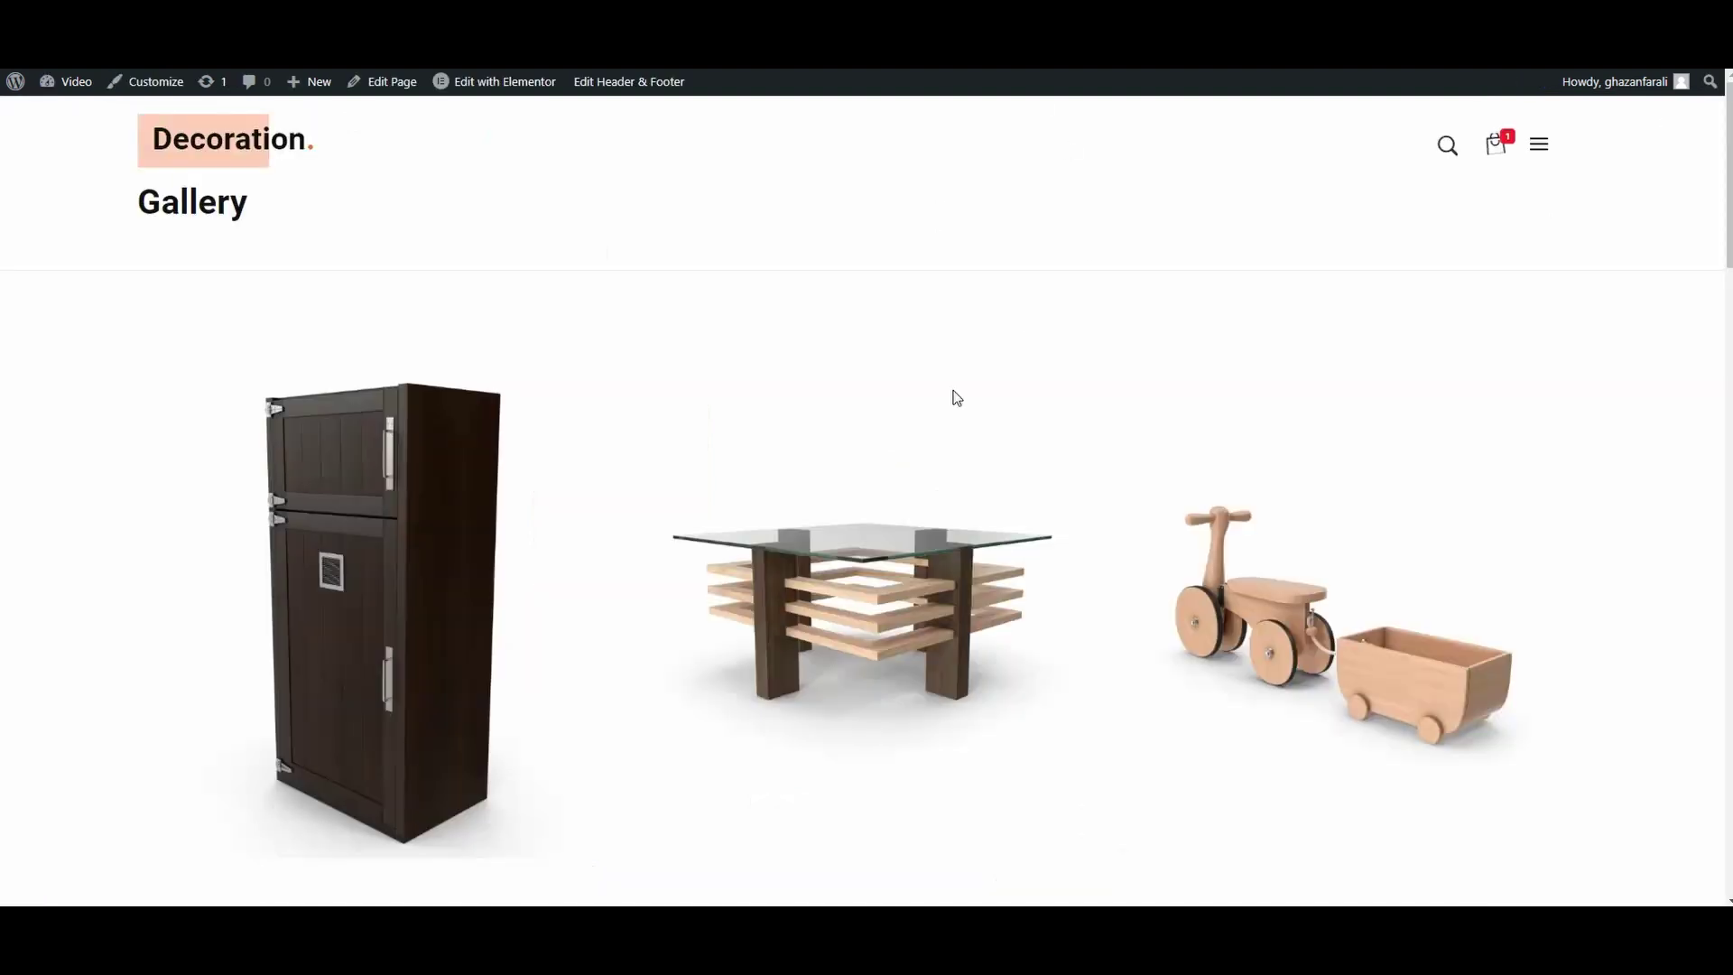
# - Scroll through the live Gallery page to review the three-column furniture images
pyautogui.scroll(-2, 702, 458)
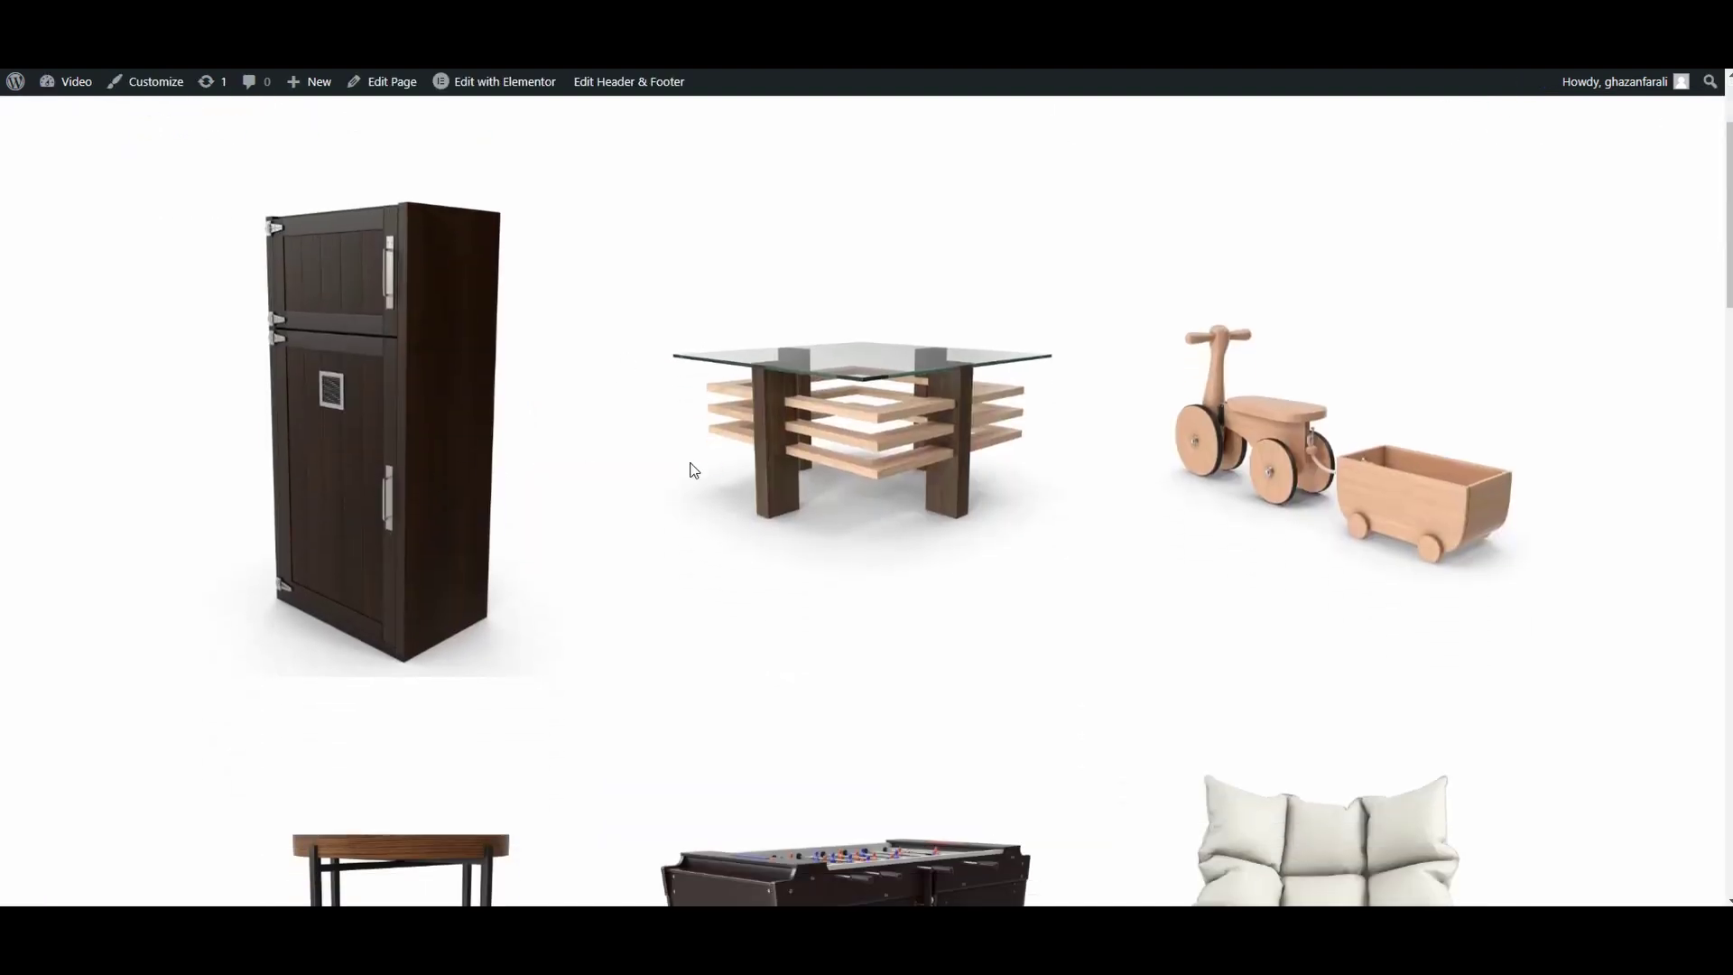
pyautogui.scroll(-10, 587, 470)
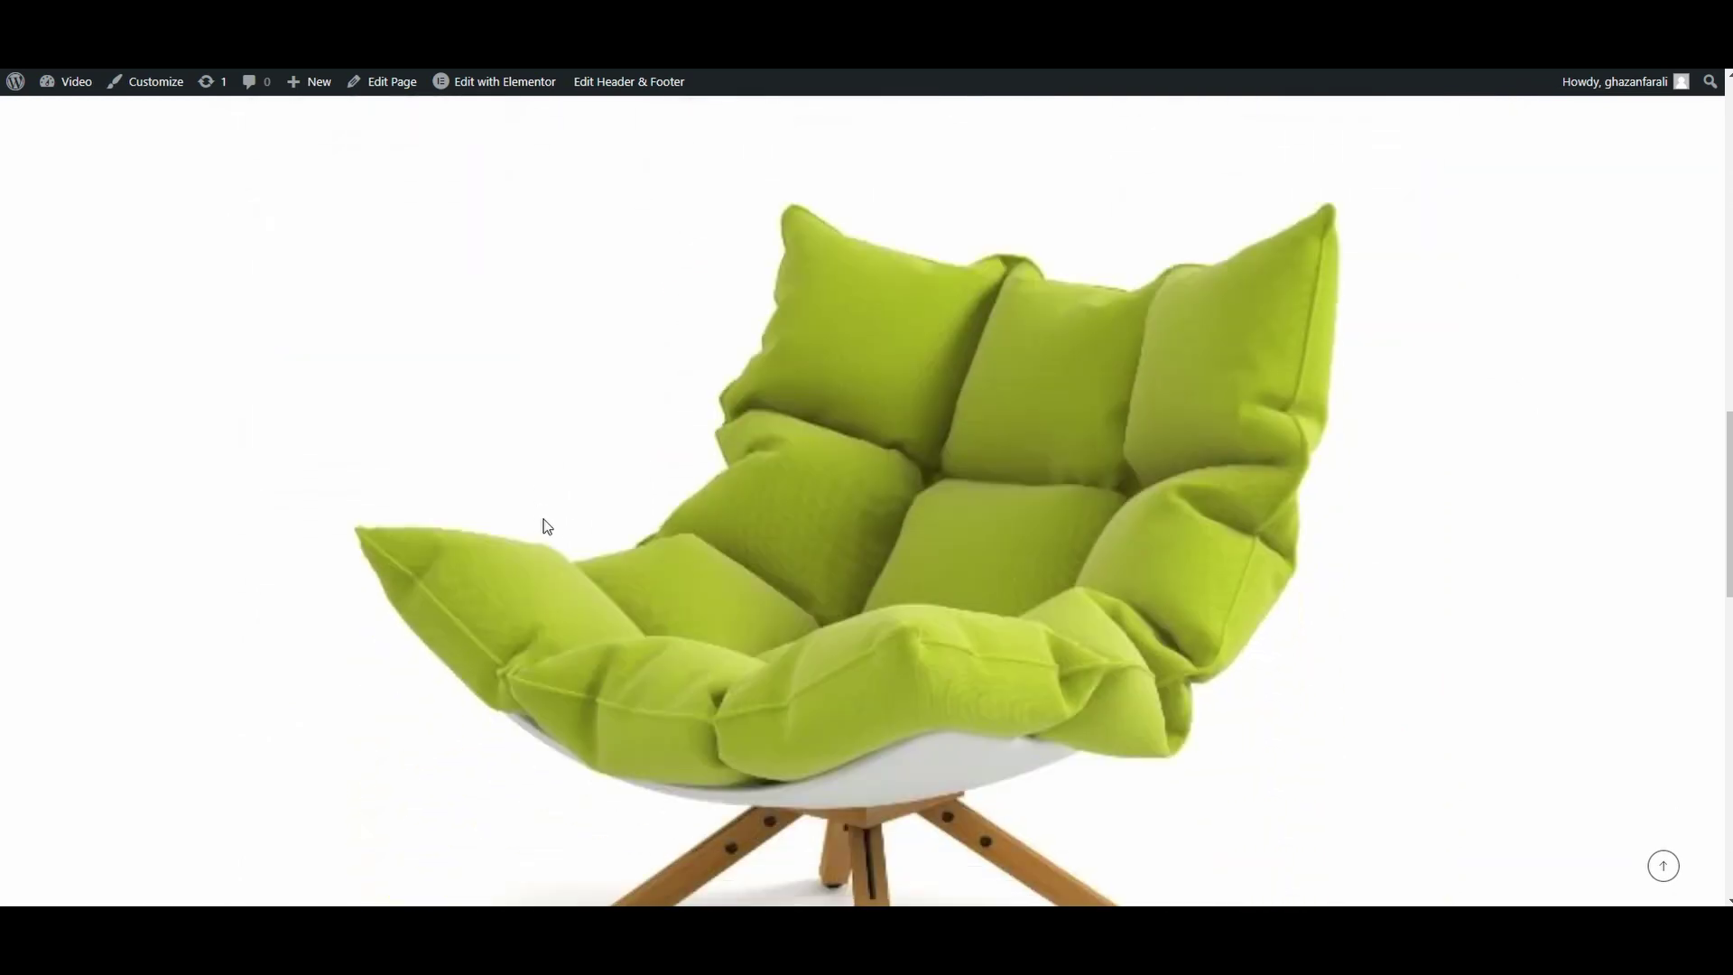
pyautogui.scroll(-5, 546, 527)
pyautogui.scroll(15, 655, 538)
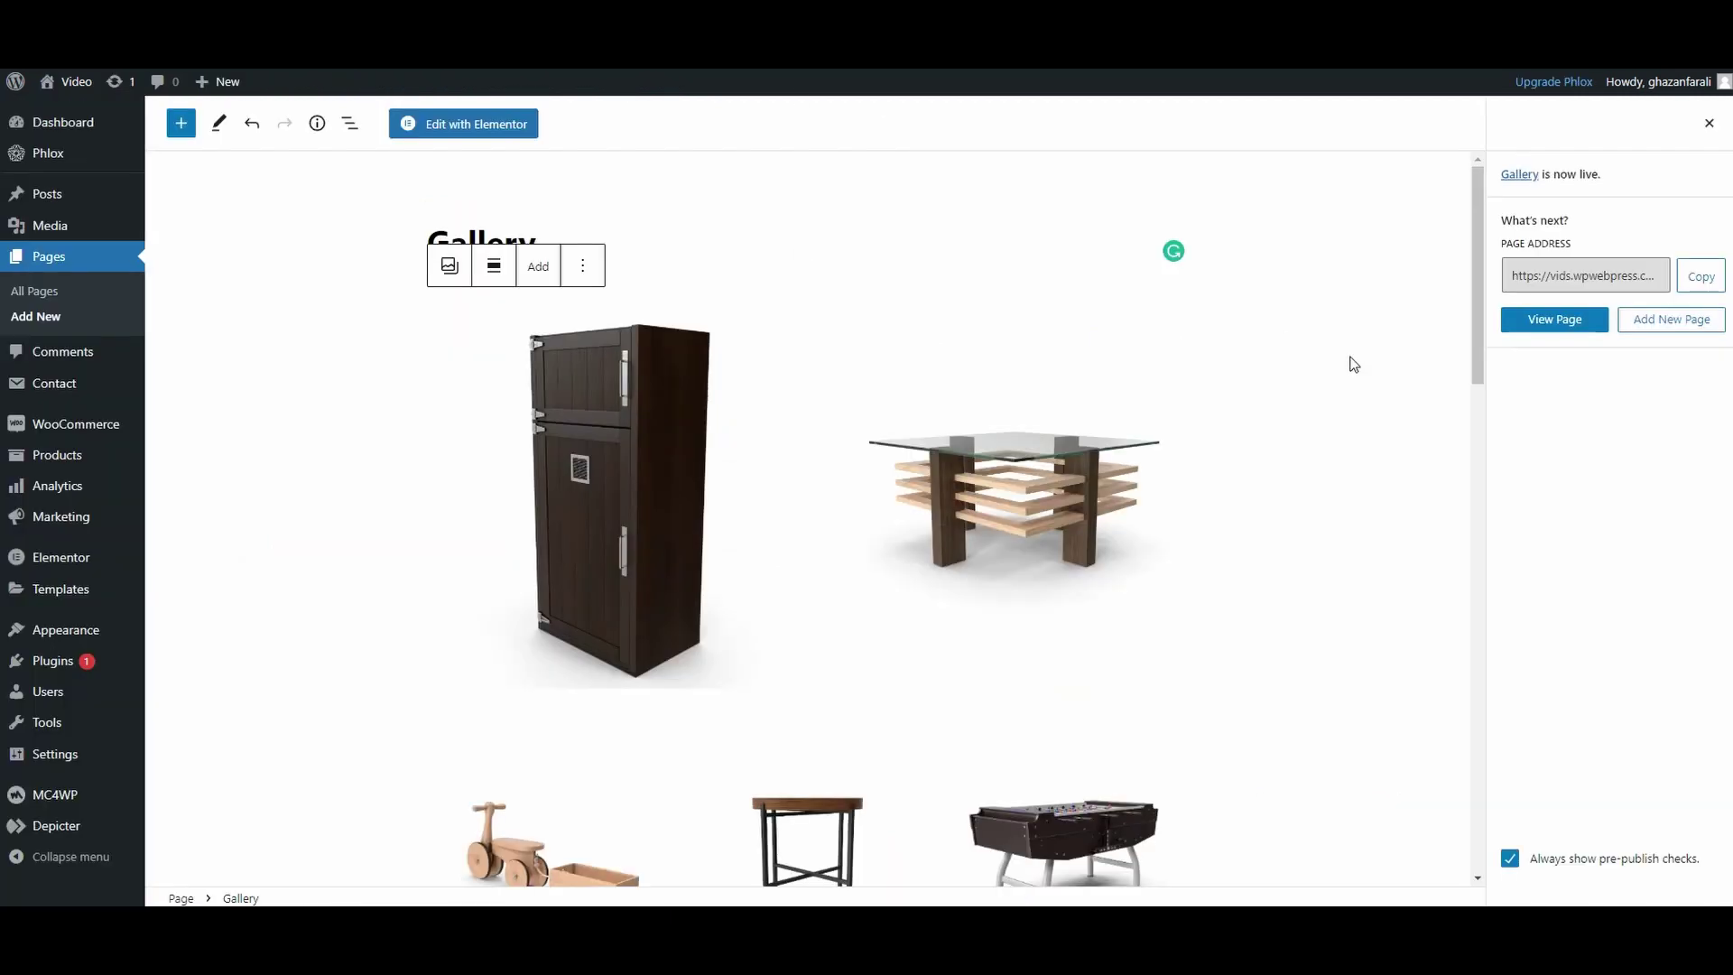
# - Close the post-publish panel and select the whole Gallery block rather than a single image
pyautogui.click(1707, 123)
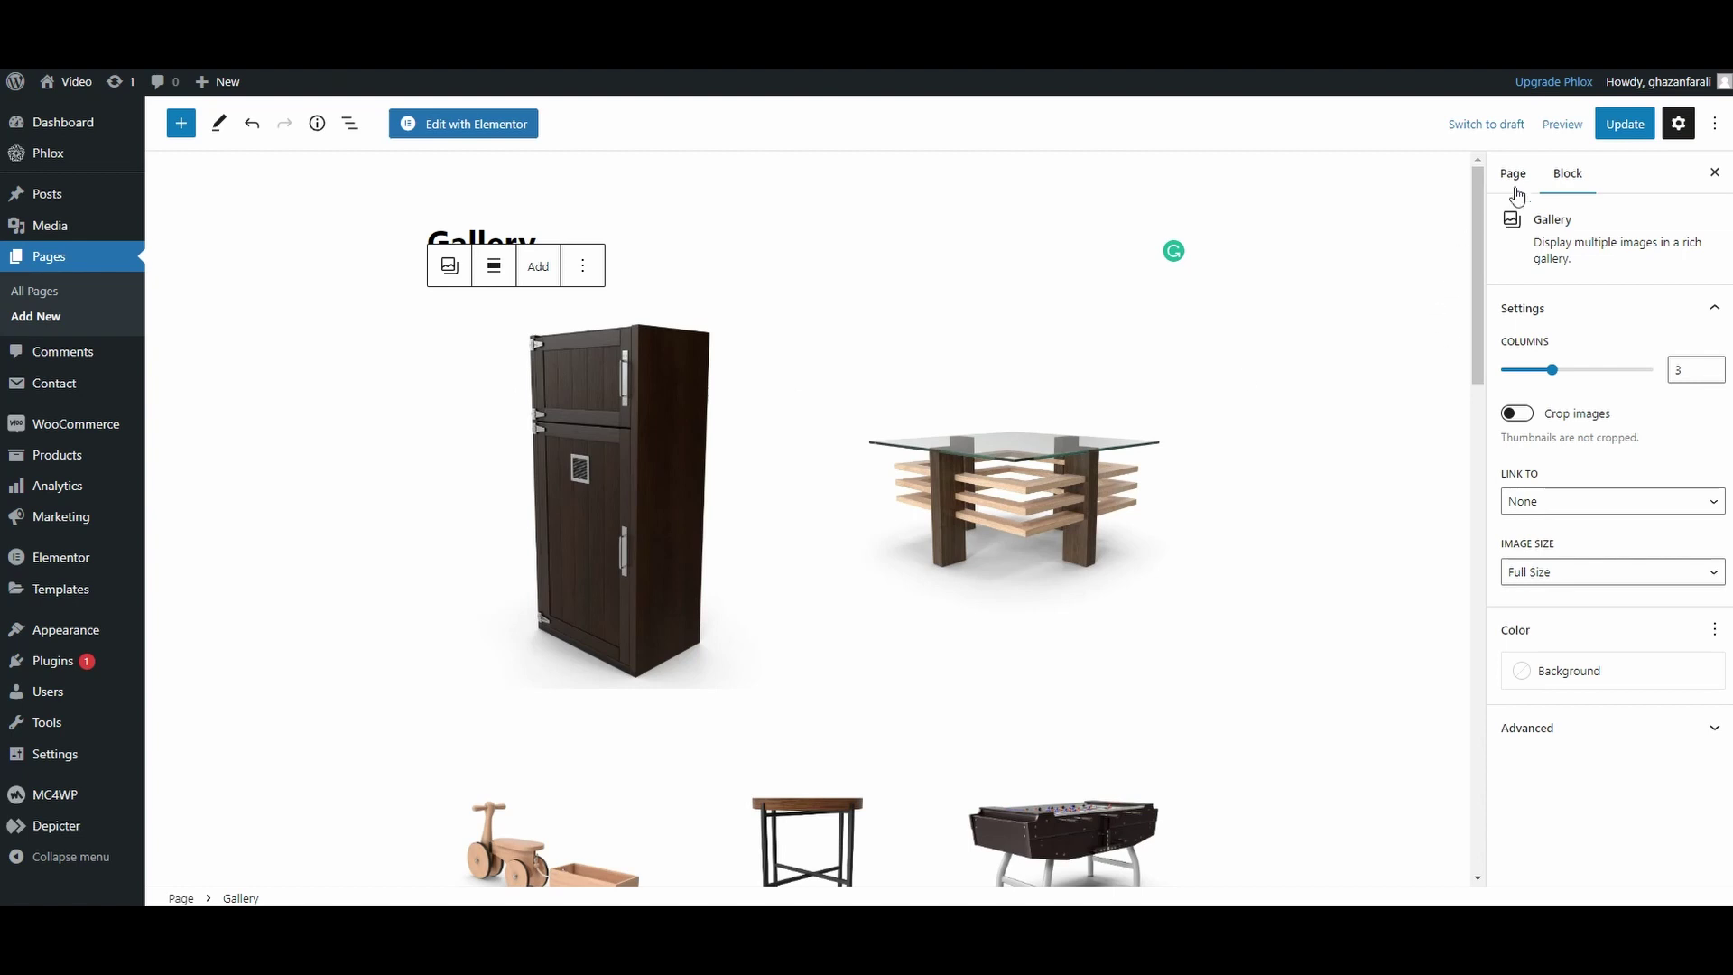
pyautogui.click(1277, 321)
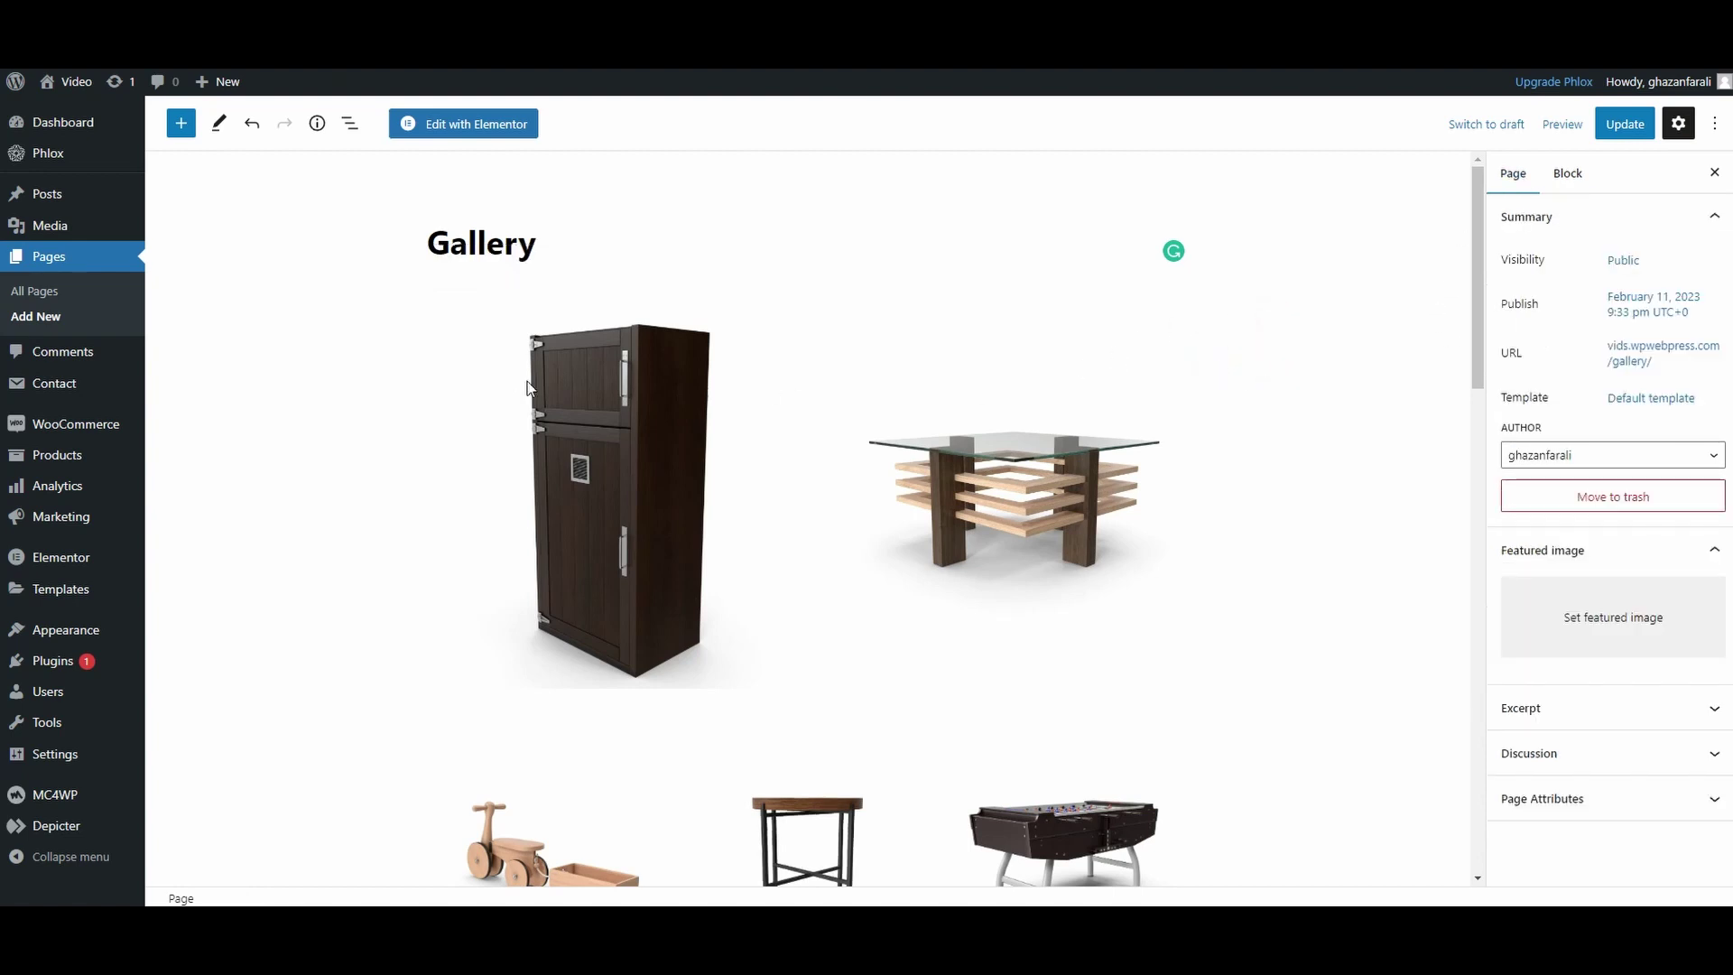
pyautogui.click(486, 339)
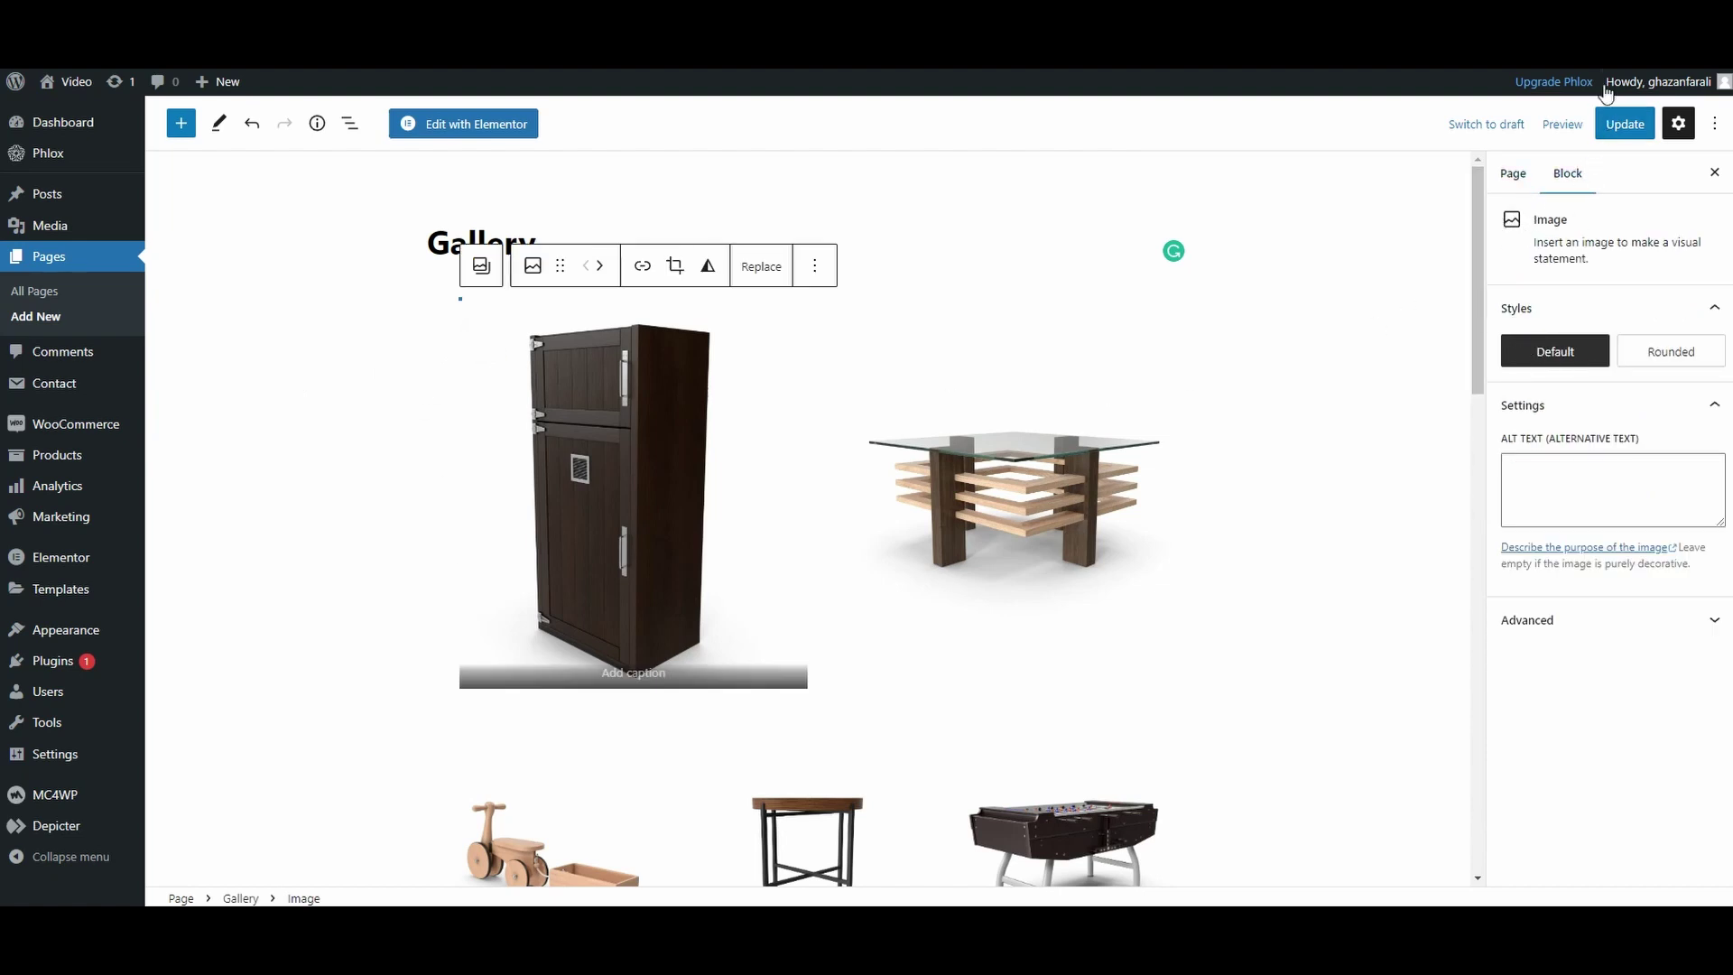
pyautogui.press('Escape')
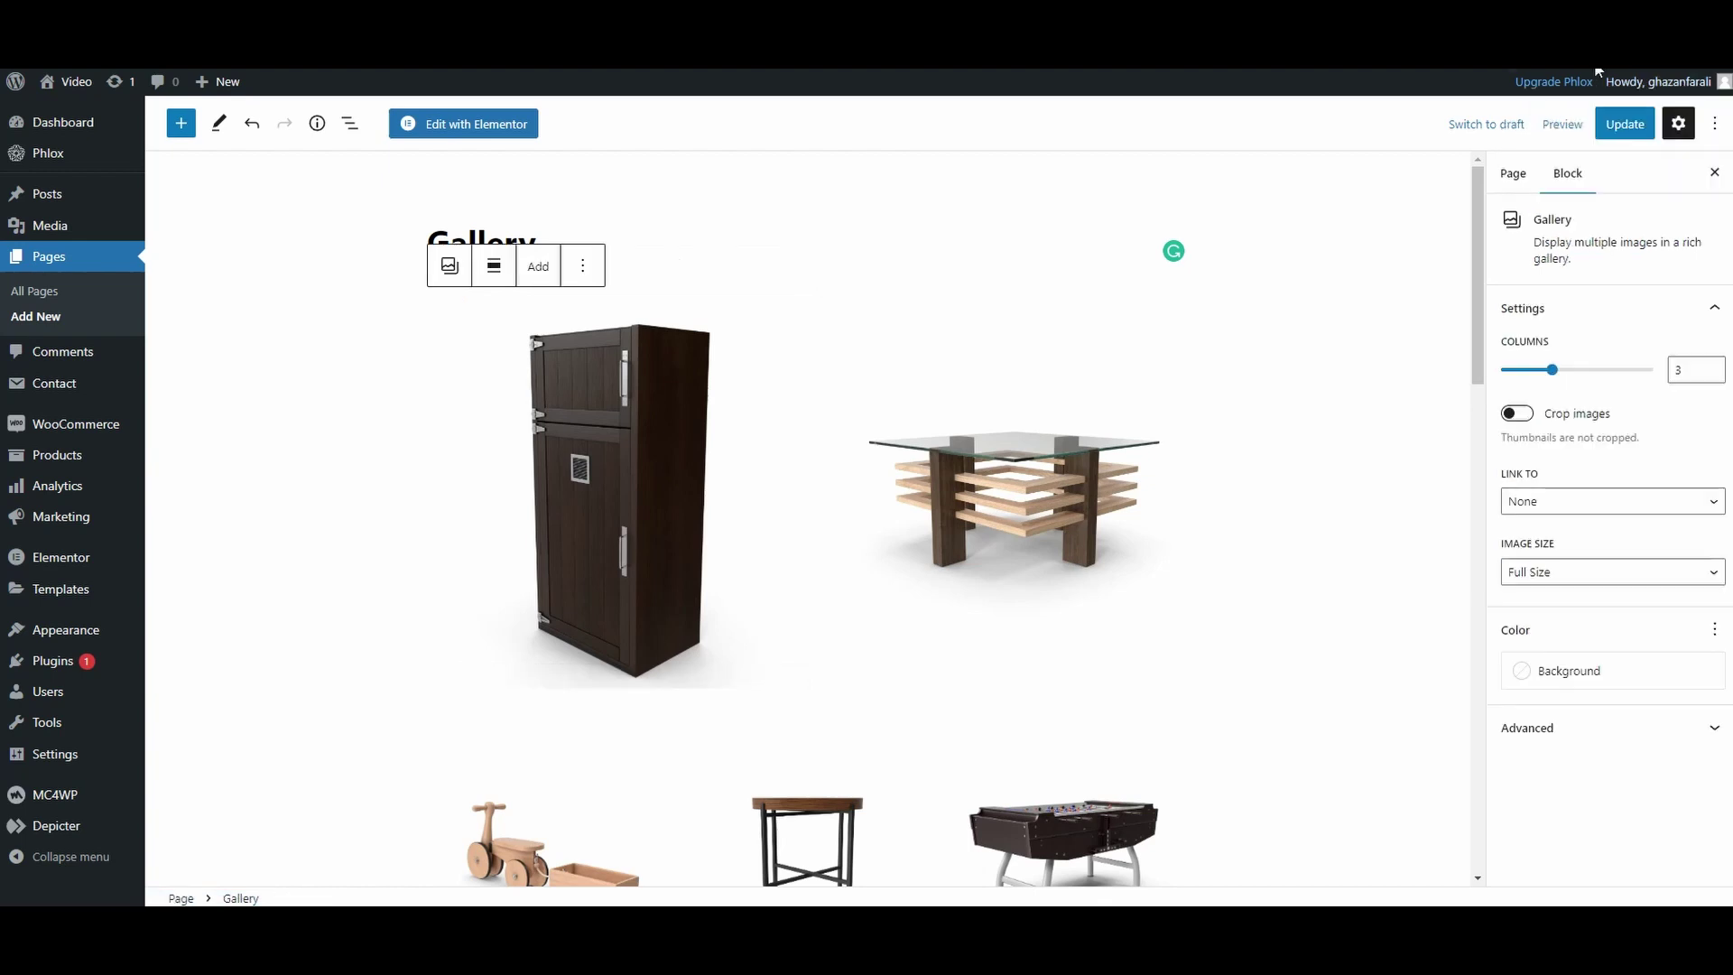
pyautogui.click(483, 333)
pyautogui.click(457, 325)
# - Set the gallery's Link To option to Media File and update the page
pyautogui.click(1533, 495)
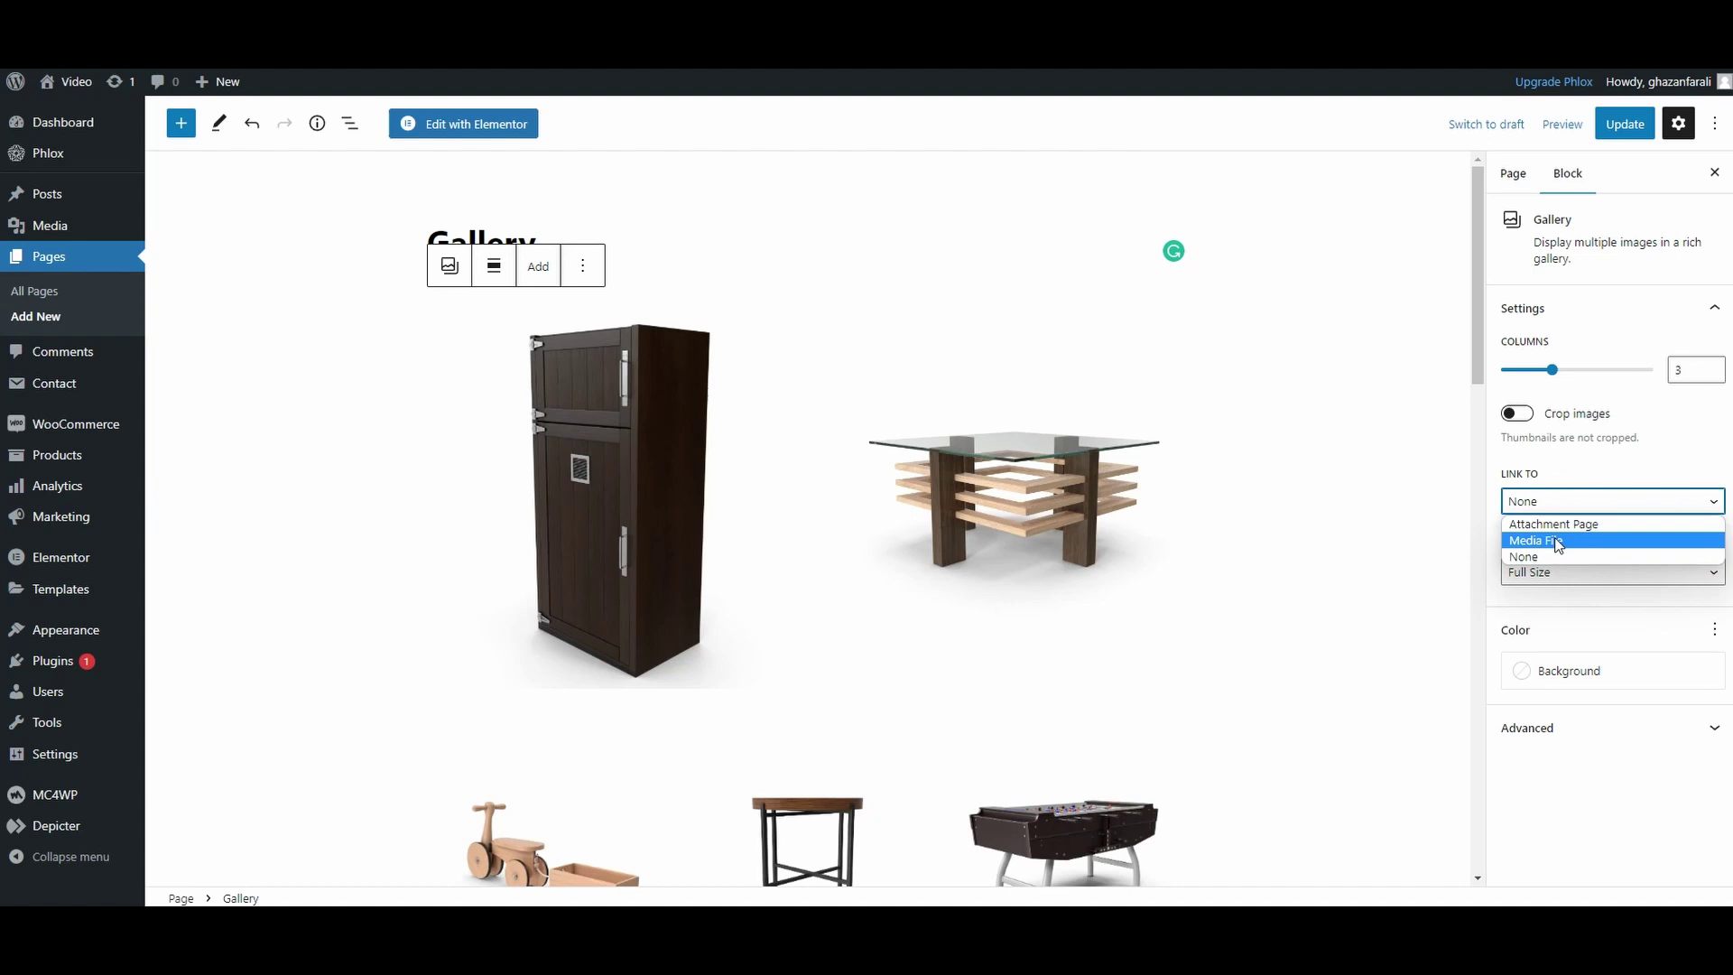
pyautogui.click(1556, 541)
pyautogui.click(1624, 123)
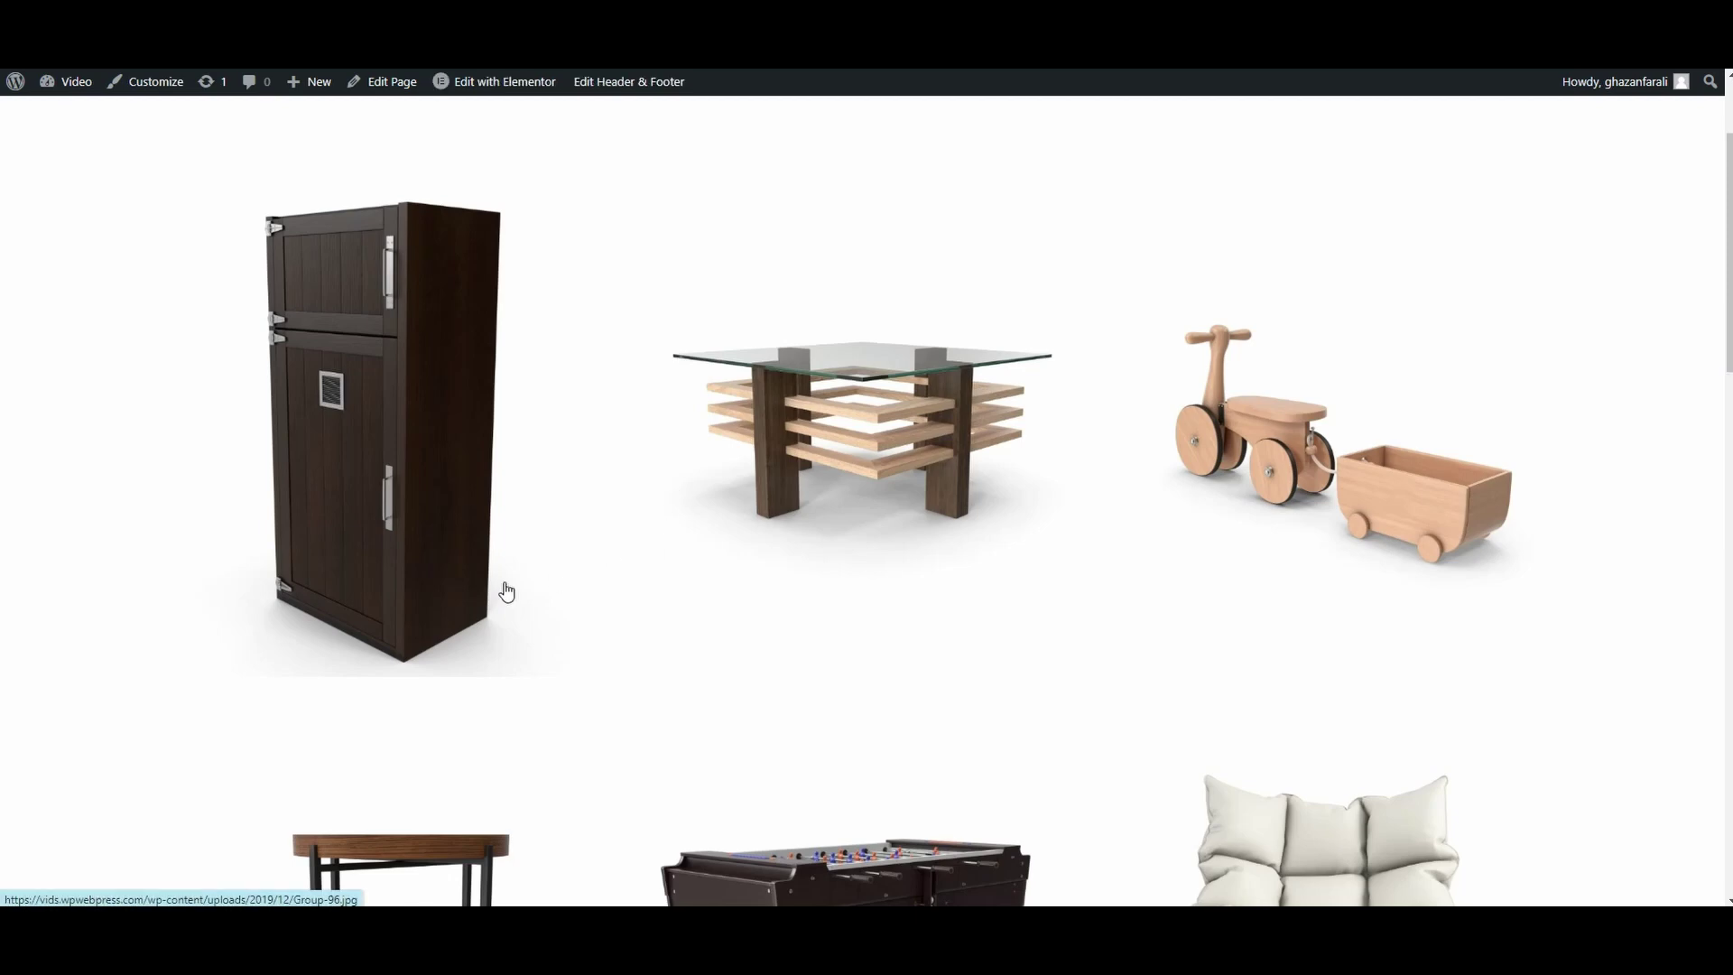
# - Enlarge the glass table, toy and foosball table images on the live page, closing each view
pyautogui.click(932, 425)
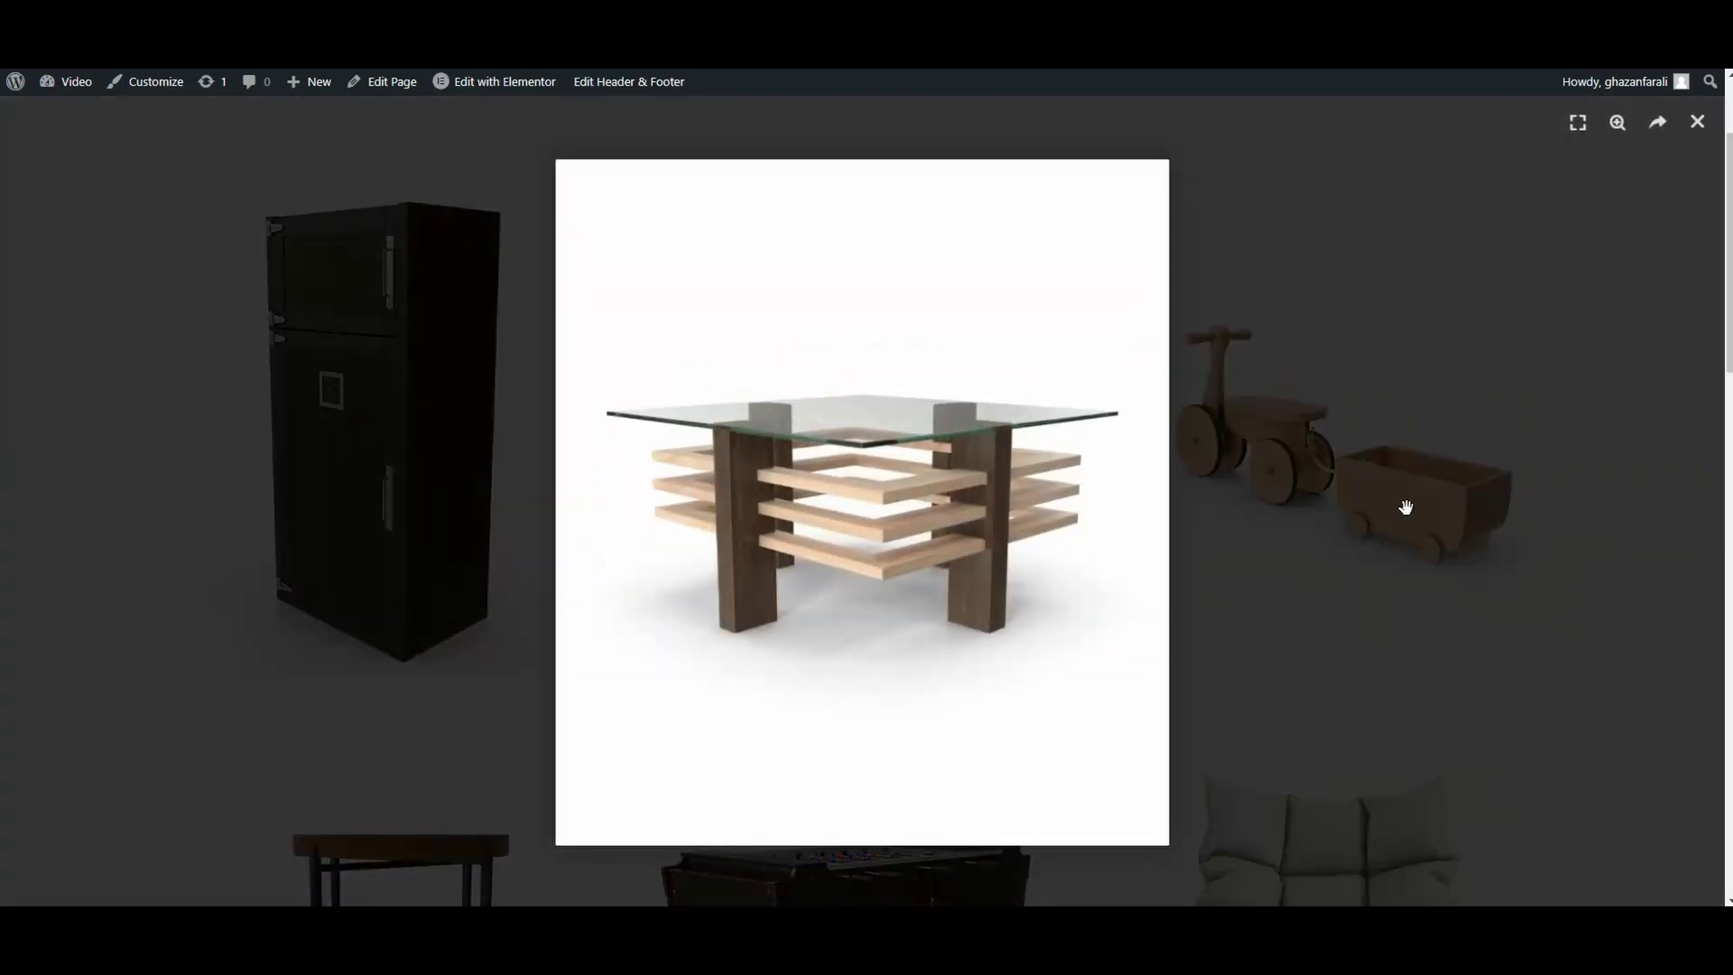
pyautogui.click(1342, 460)
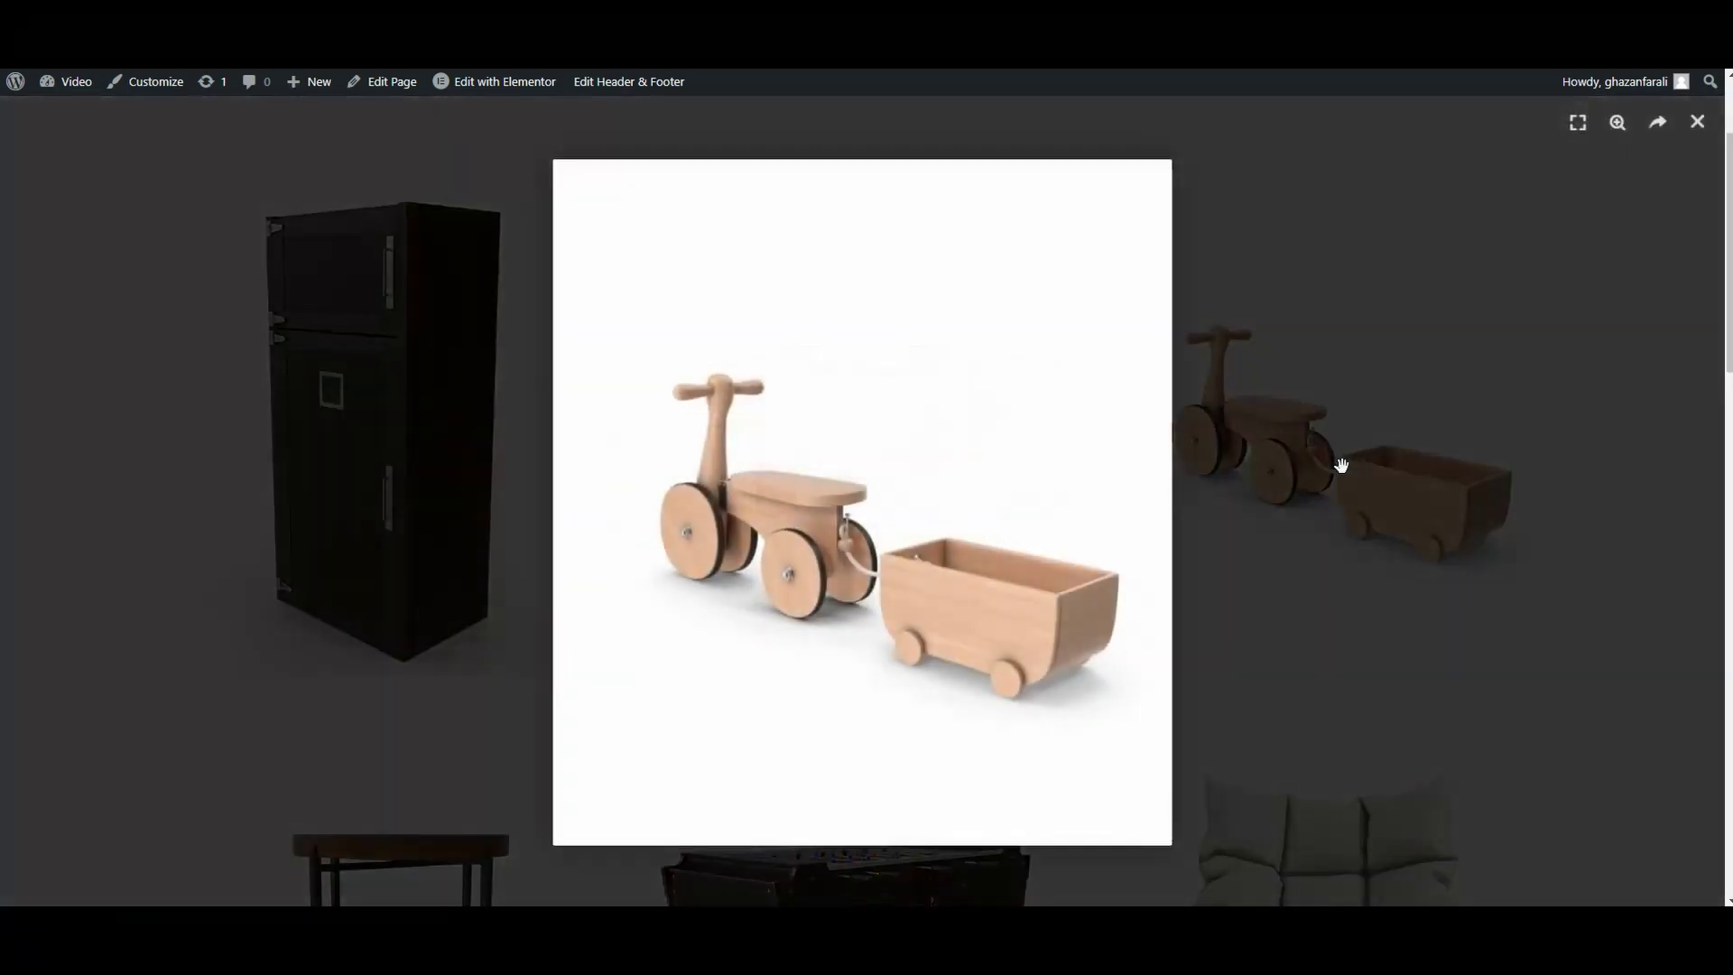
pyautogui.click(371, 495)
pyautogui.scroll(-3, 982, 512)
pyautogui.click(982, 513)
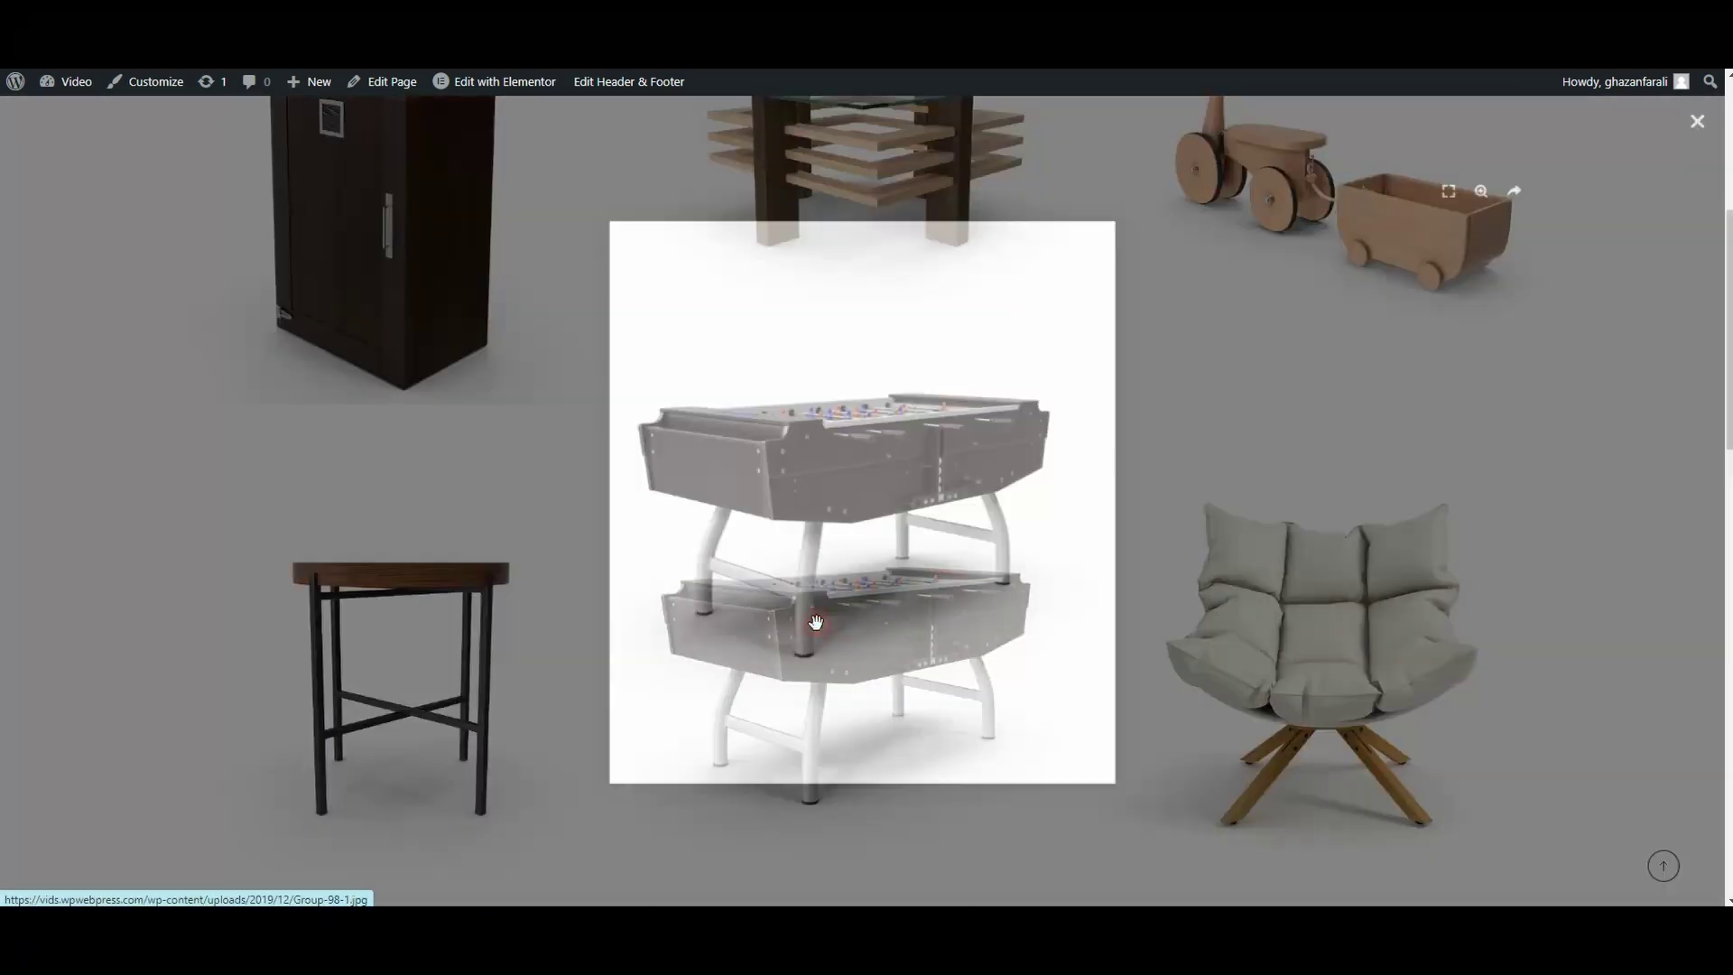
pyautogui.click(1324, 544)
# - Enlarge and close the armchair and side table images further down, then scroll back up
pyautogui.scroll(-1, 1327, 552)
pyautogui.click(1247, 536)
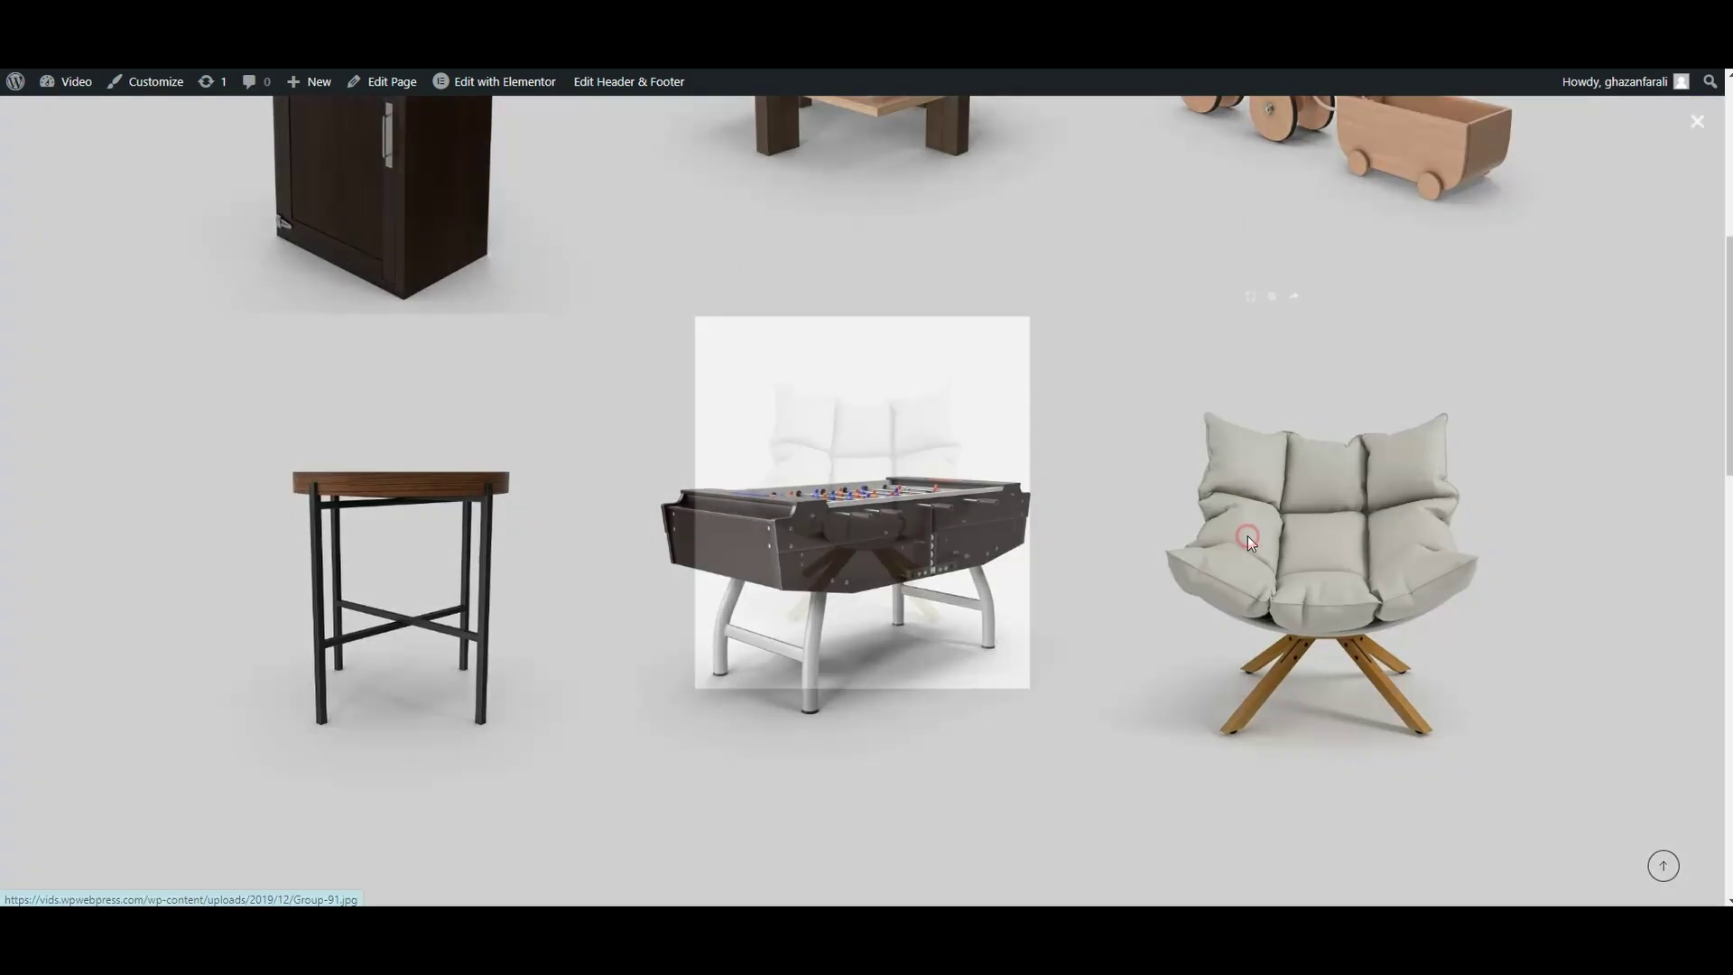
pyautogui.click(372, 507)
pyautogui.click(383, 533)
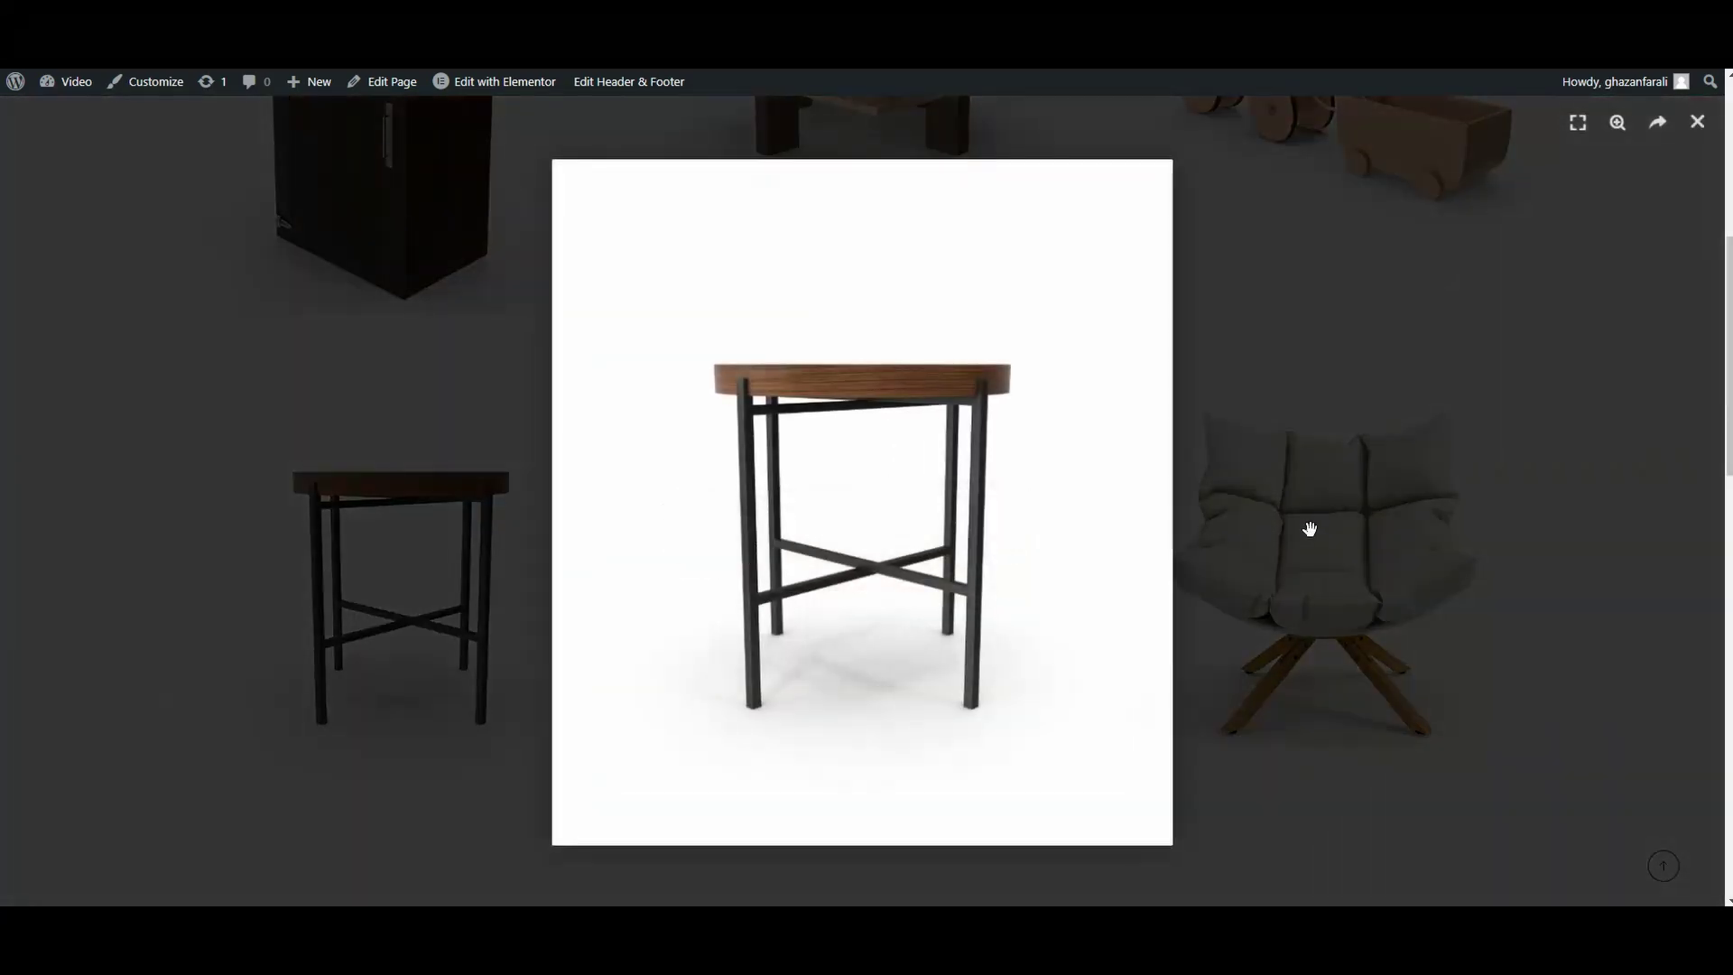
pyautogui.click(1307, 529)
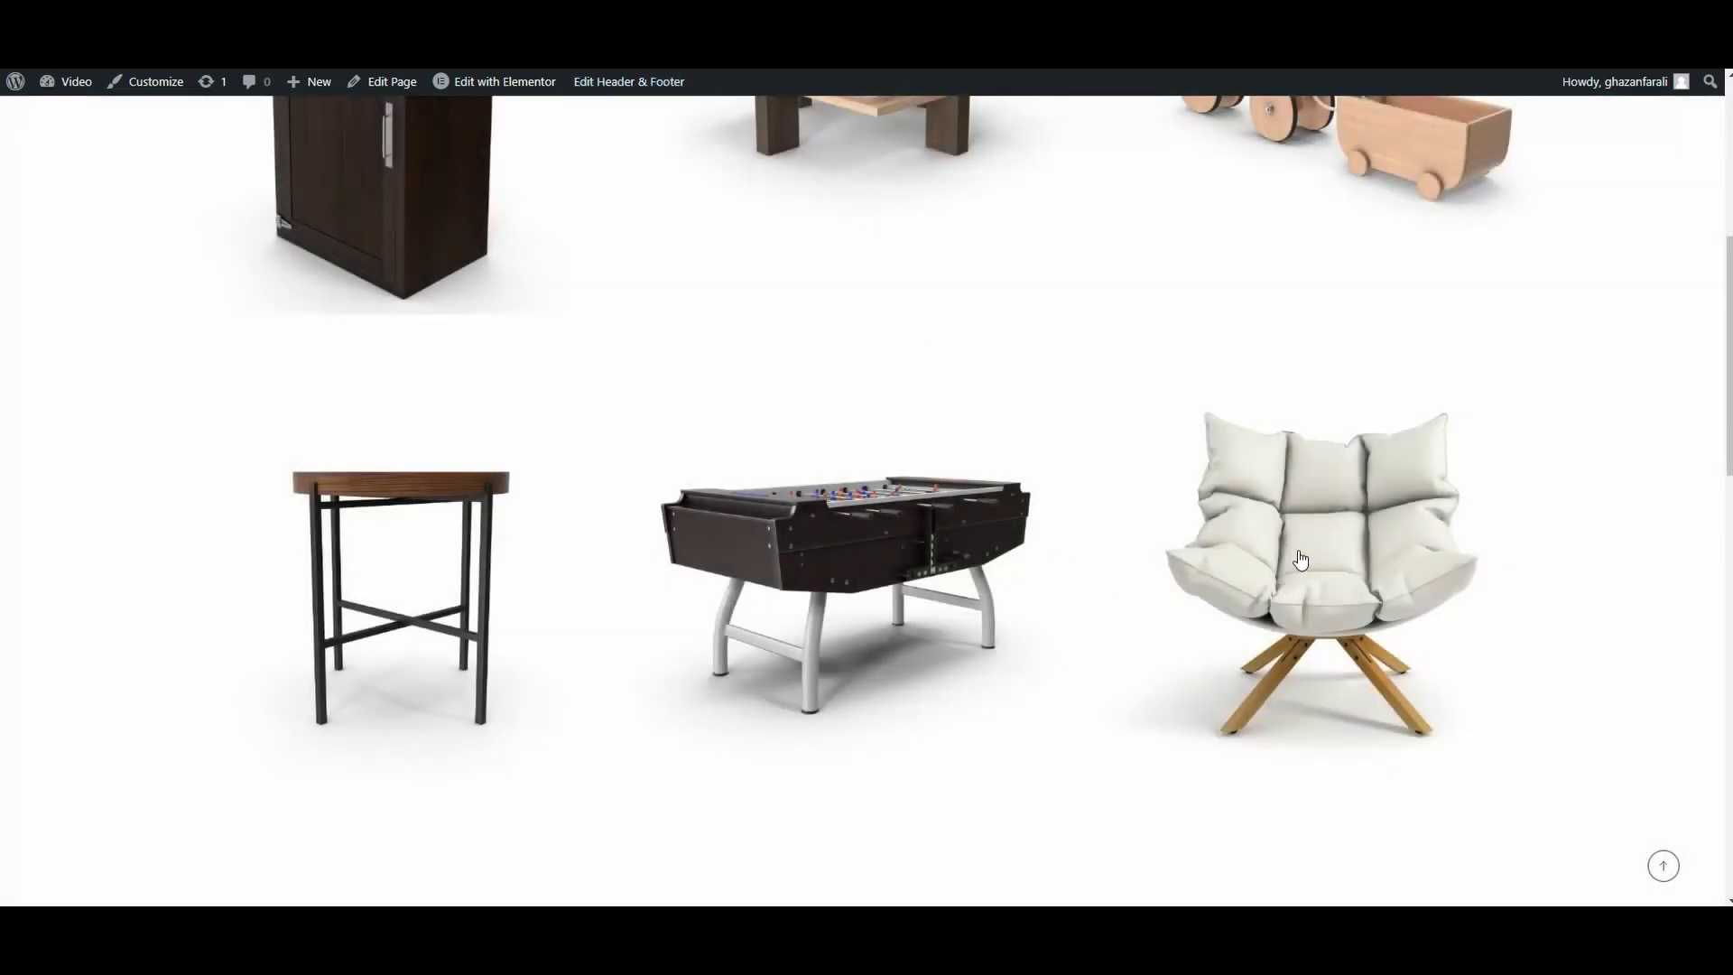
pyautogui.scroll(-5, 951, 457)
pyautogui.scroll(8, 868, 534)
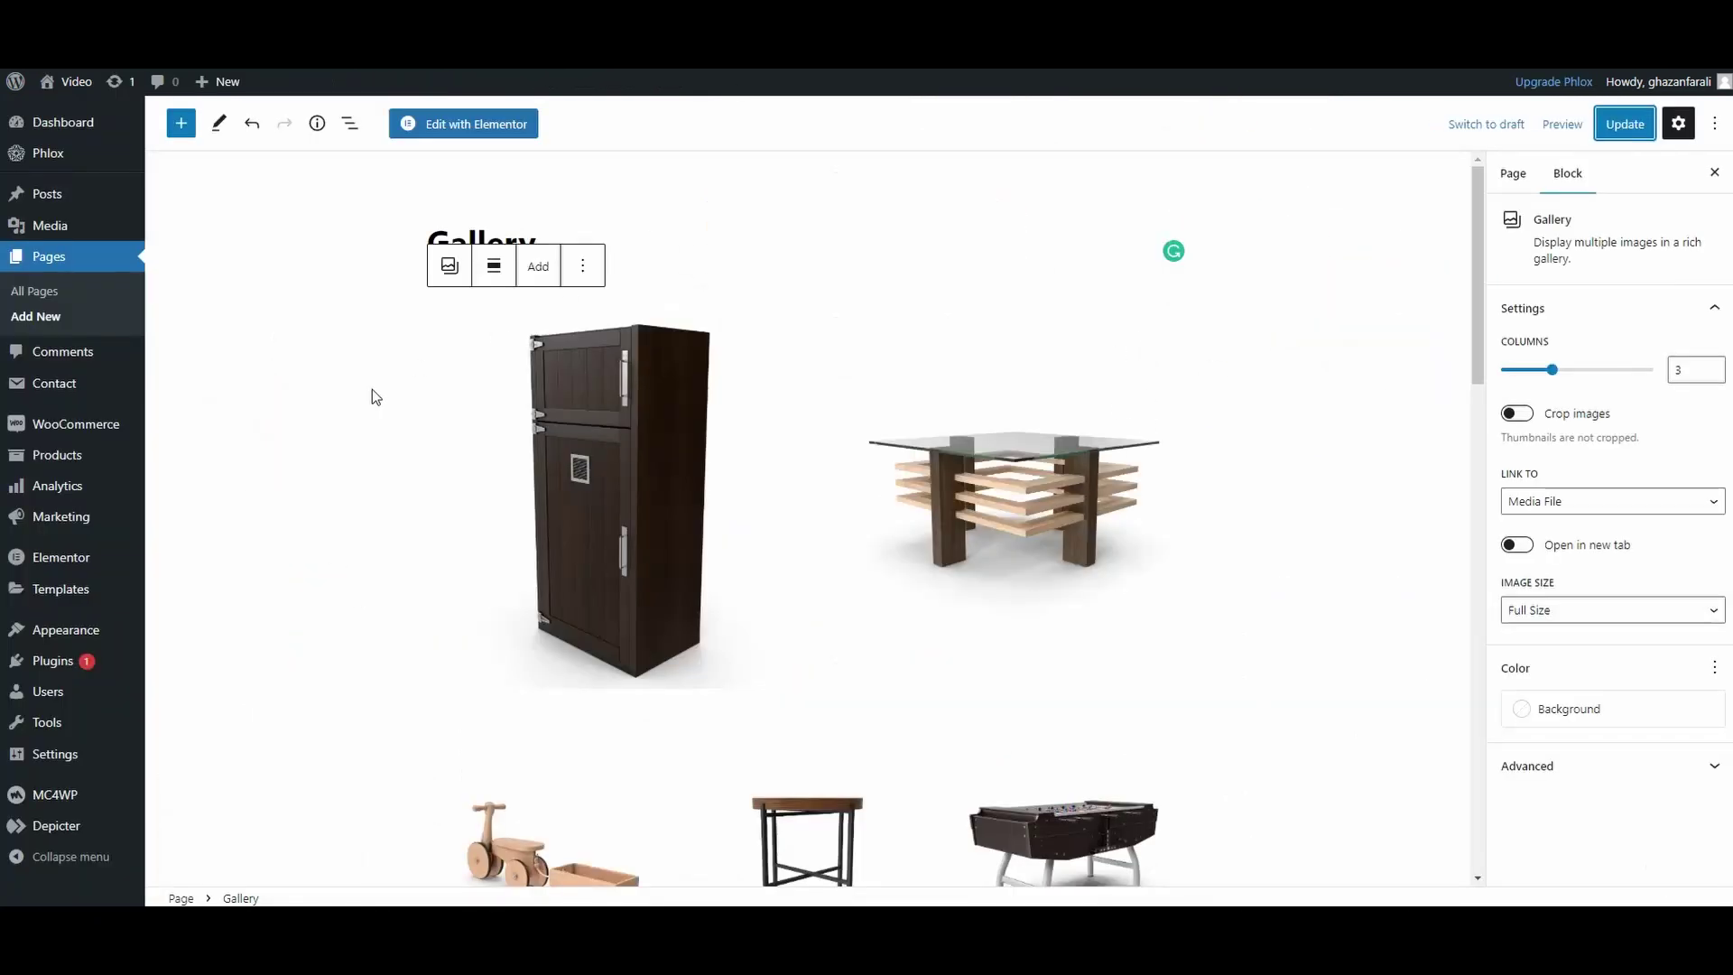
# - Search plugins for 'wp featherlight' and activate WP Featherlight – A Simple jQuery Lightbox
pyautogui.moveTo(129, 424)
pyautogui.moveTo(82, 666)
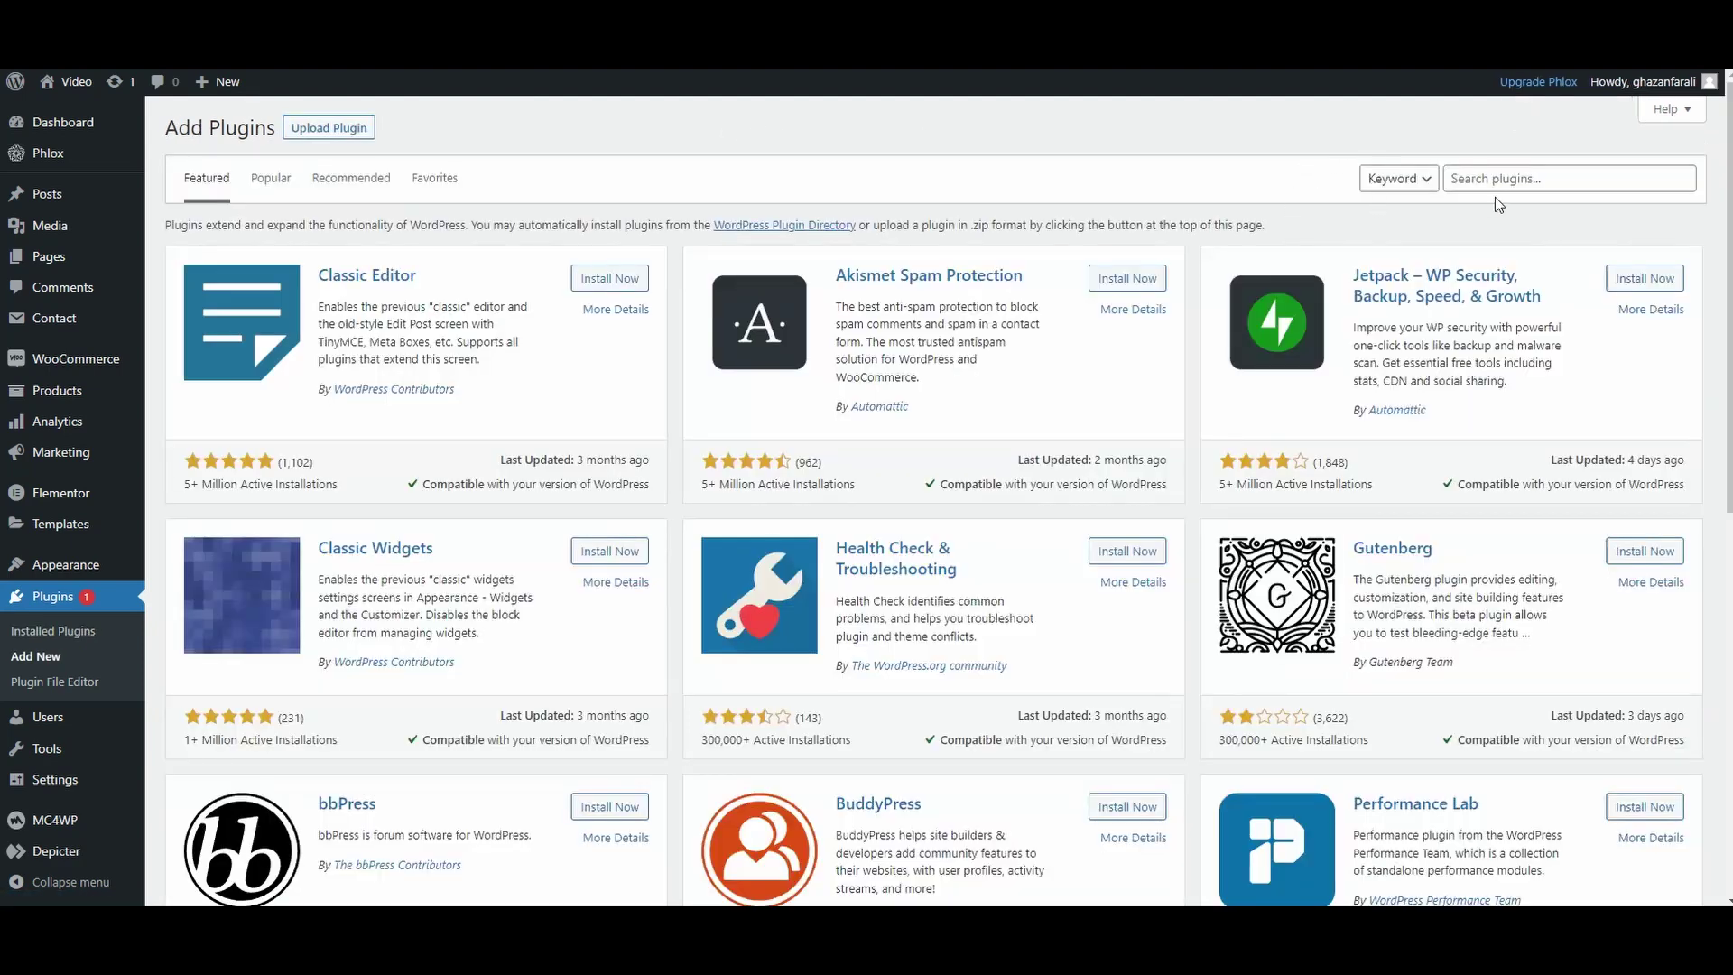
pyautogui.click(1524, 179)
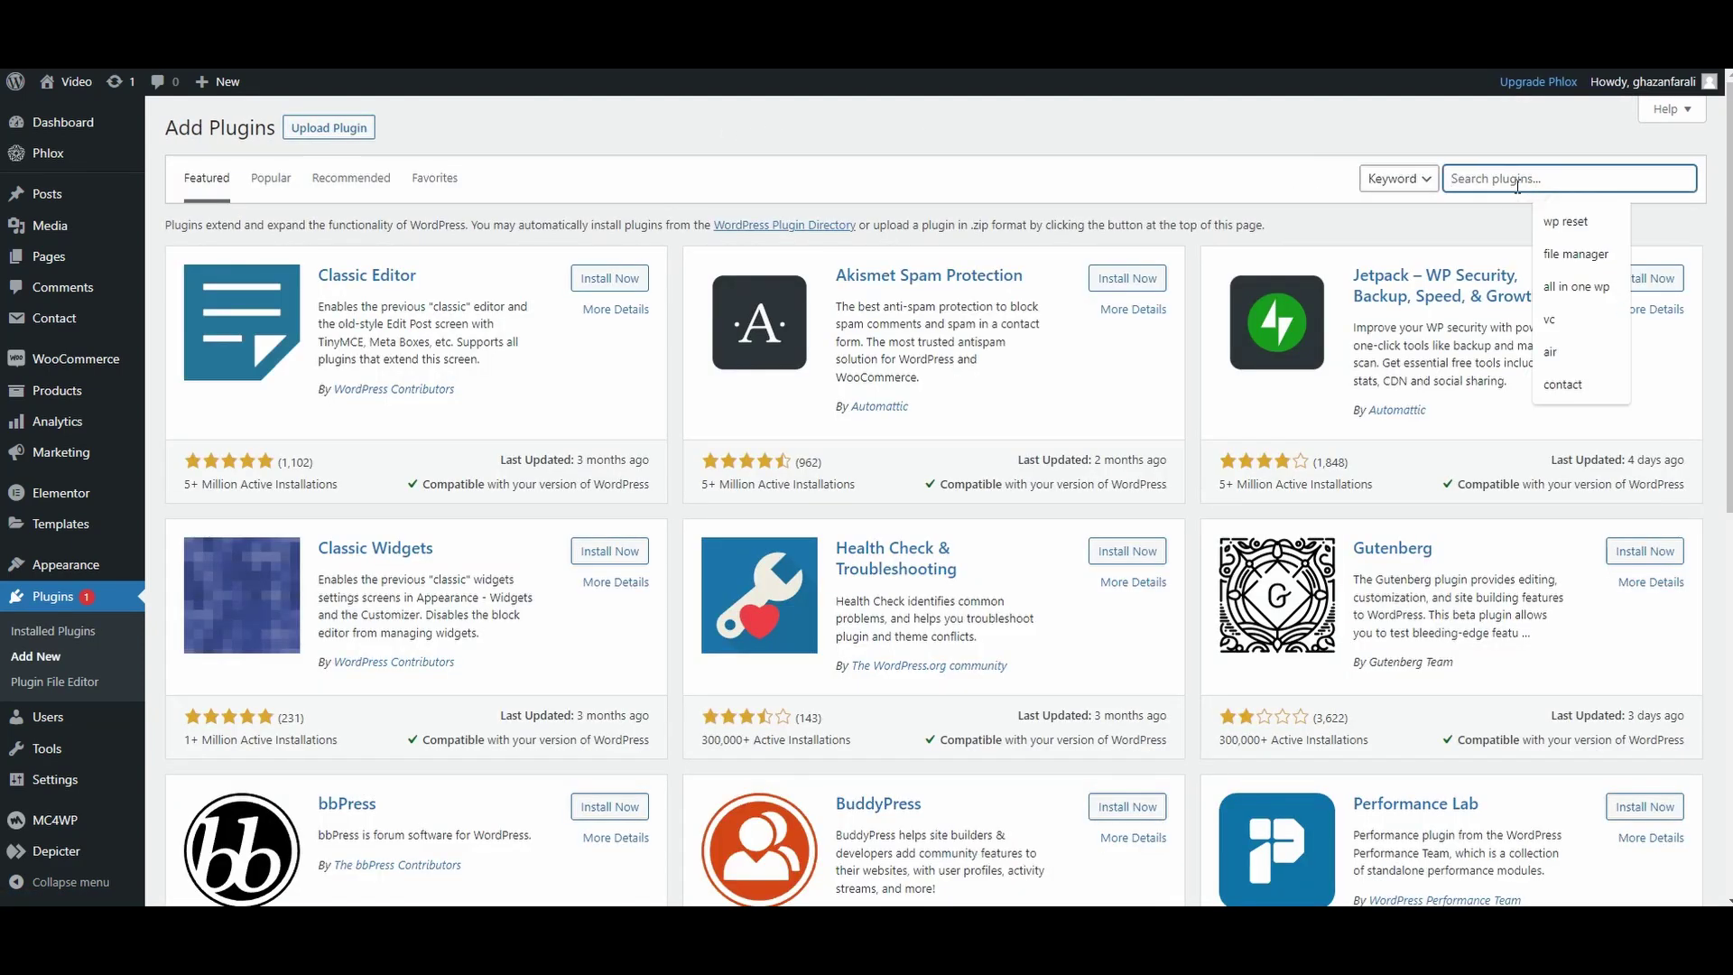
pyautogui.write('wp feat')
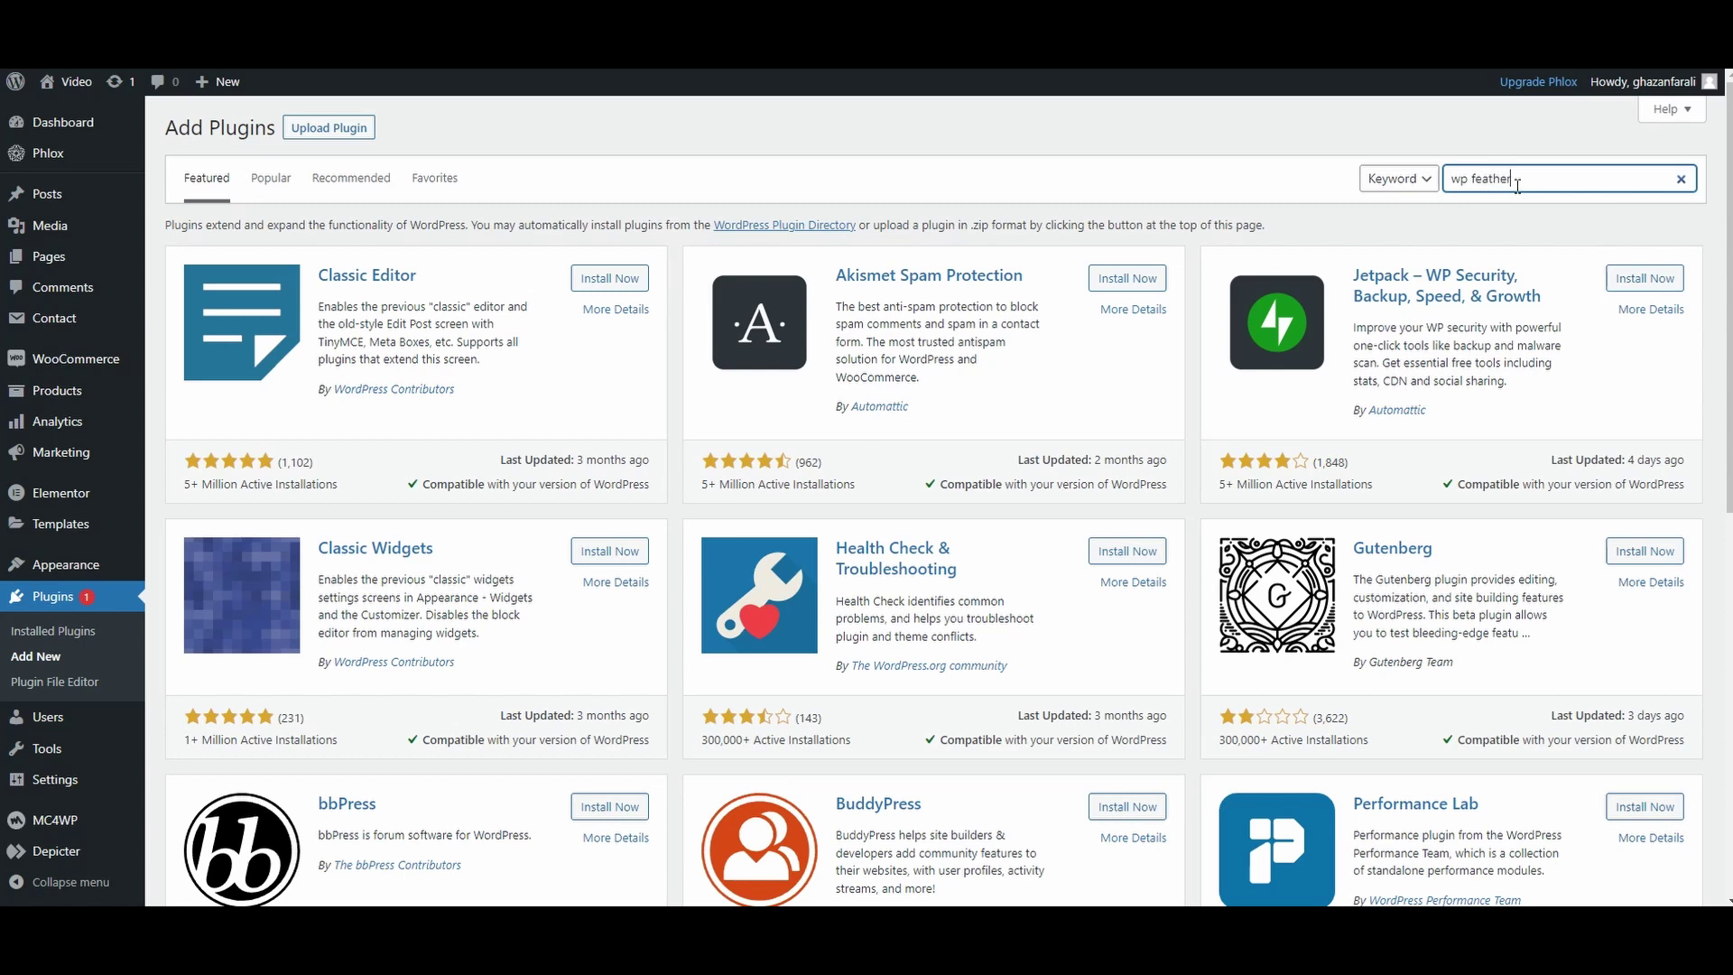
pyautogui.write('her')
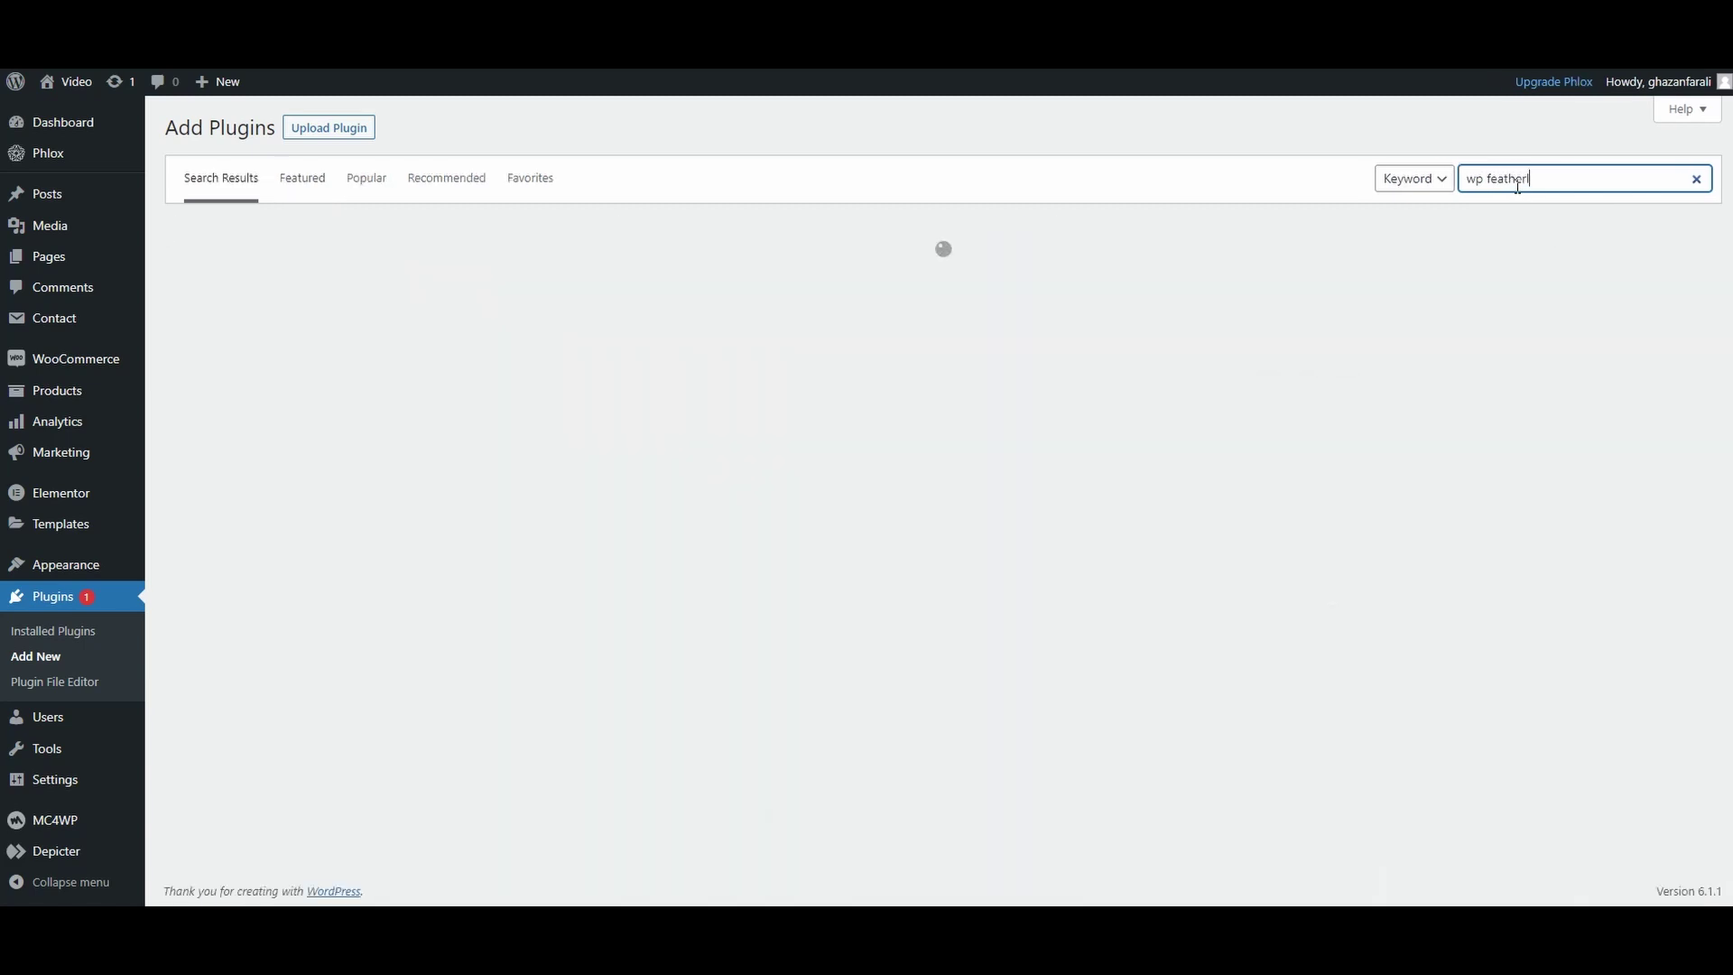
pyautogui.write('light')
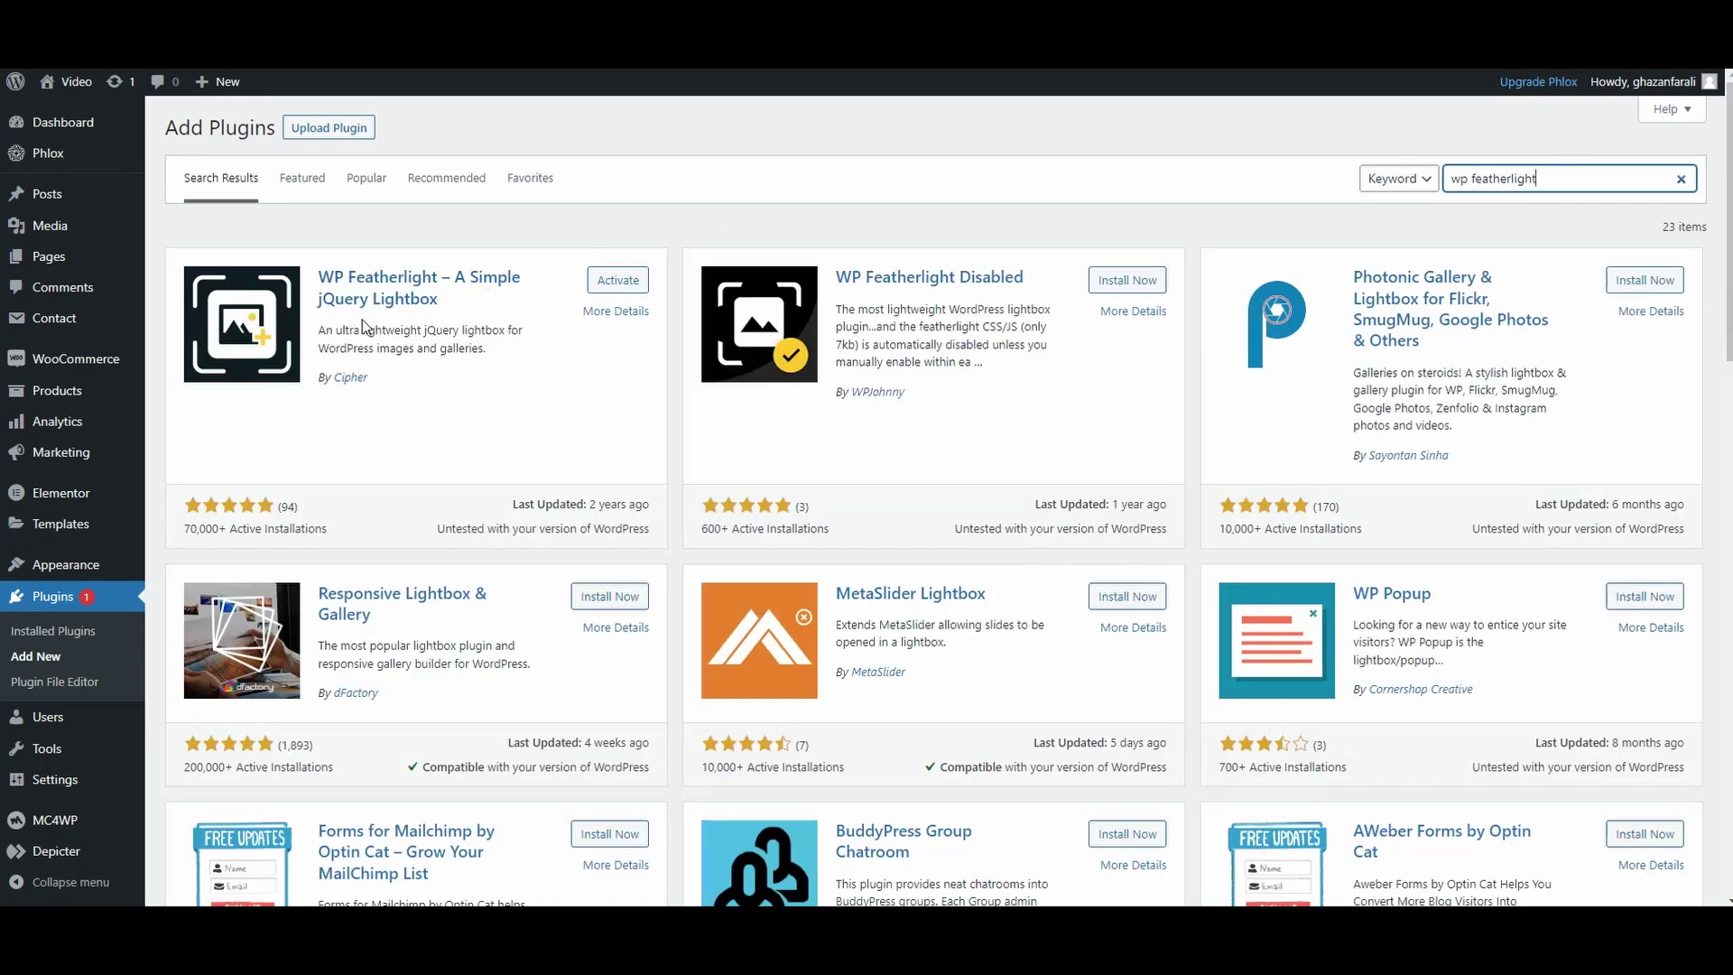
pyautogui.click(610, 285)
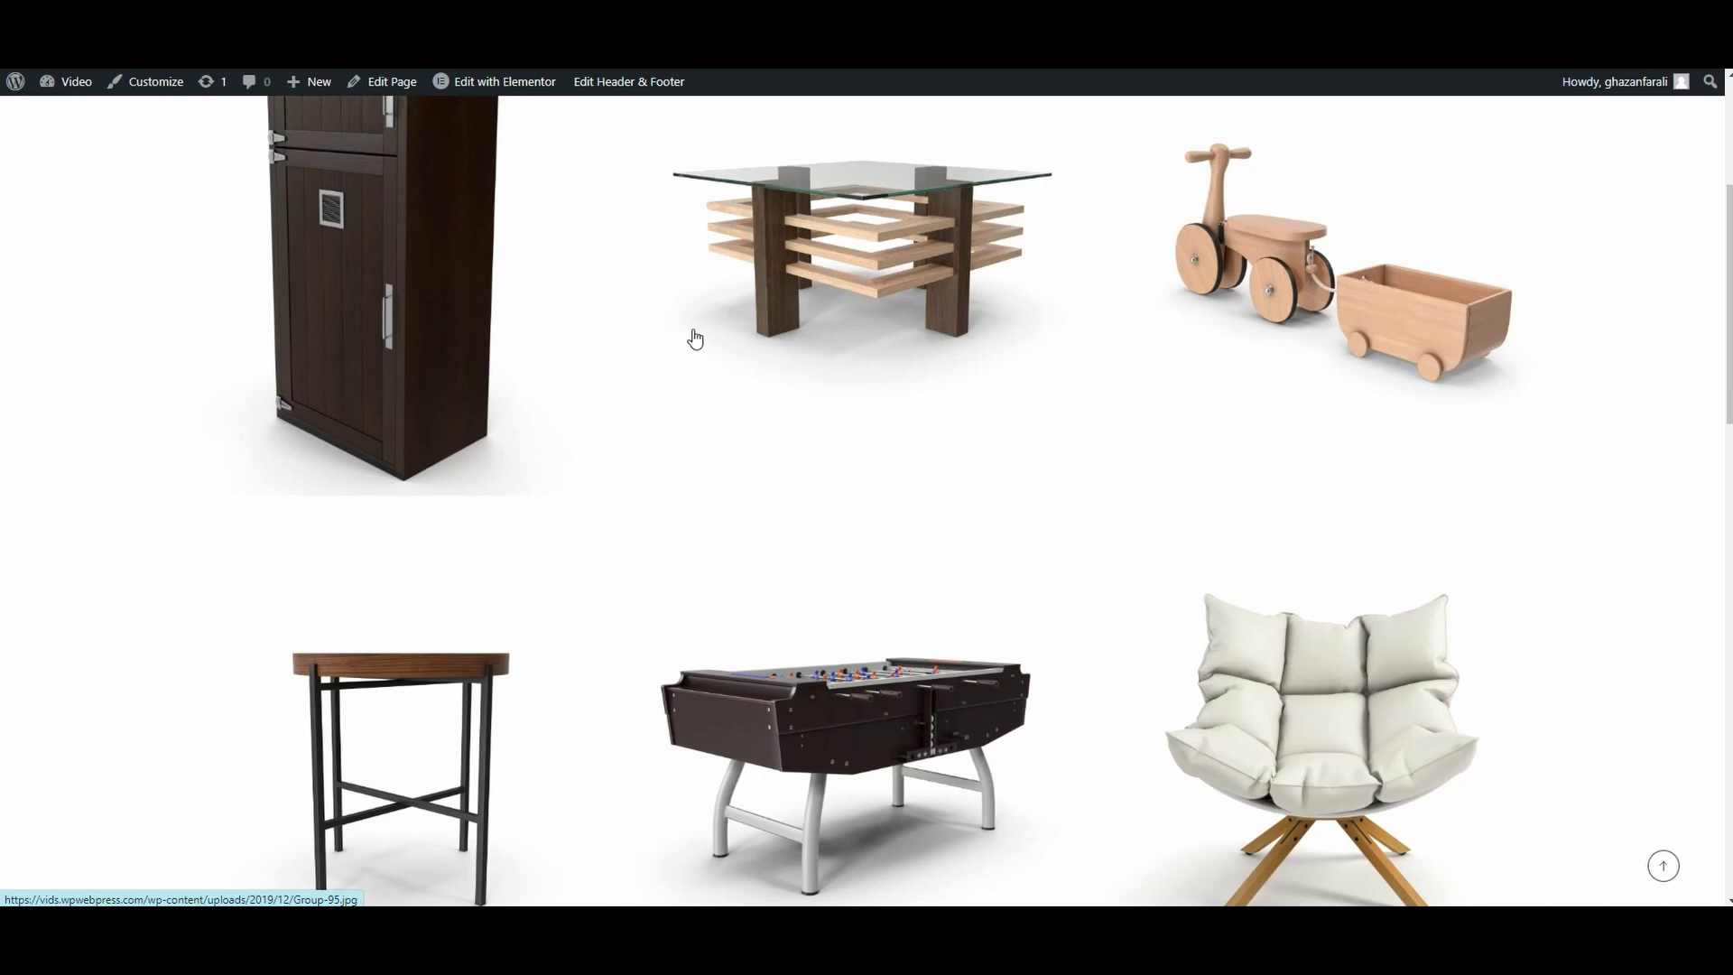
pyautogui.click(847, 243)
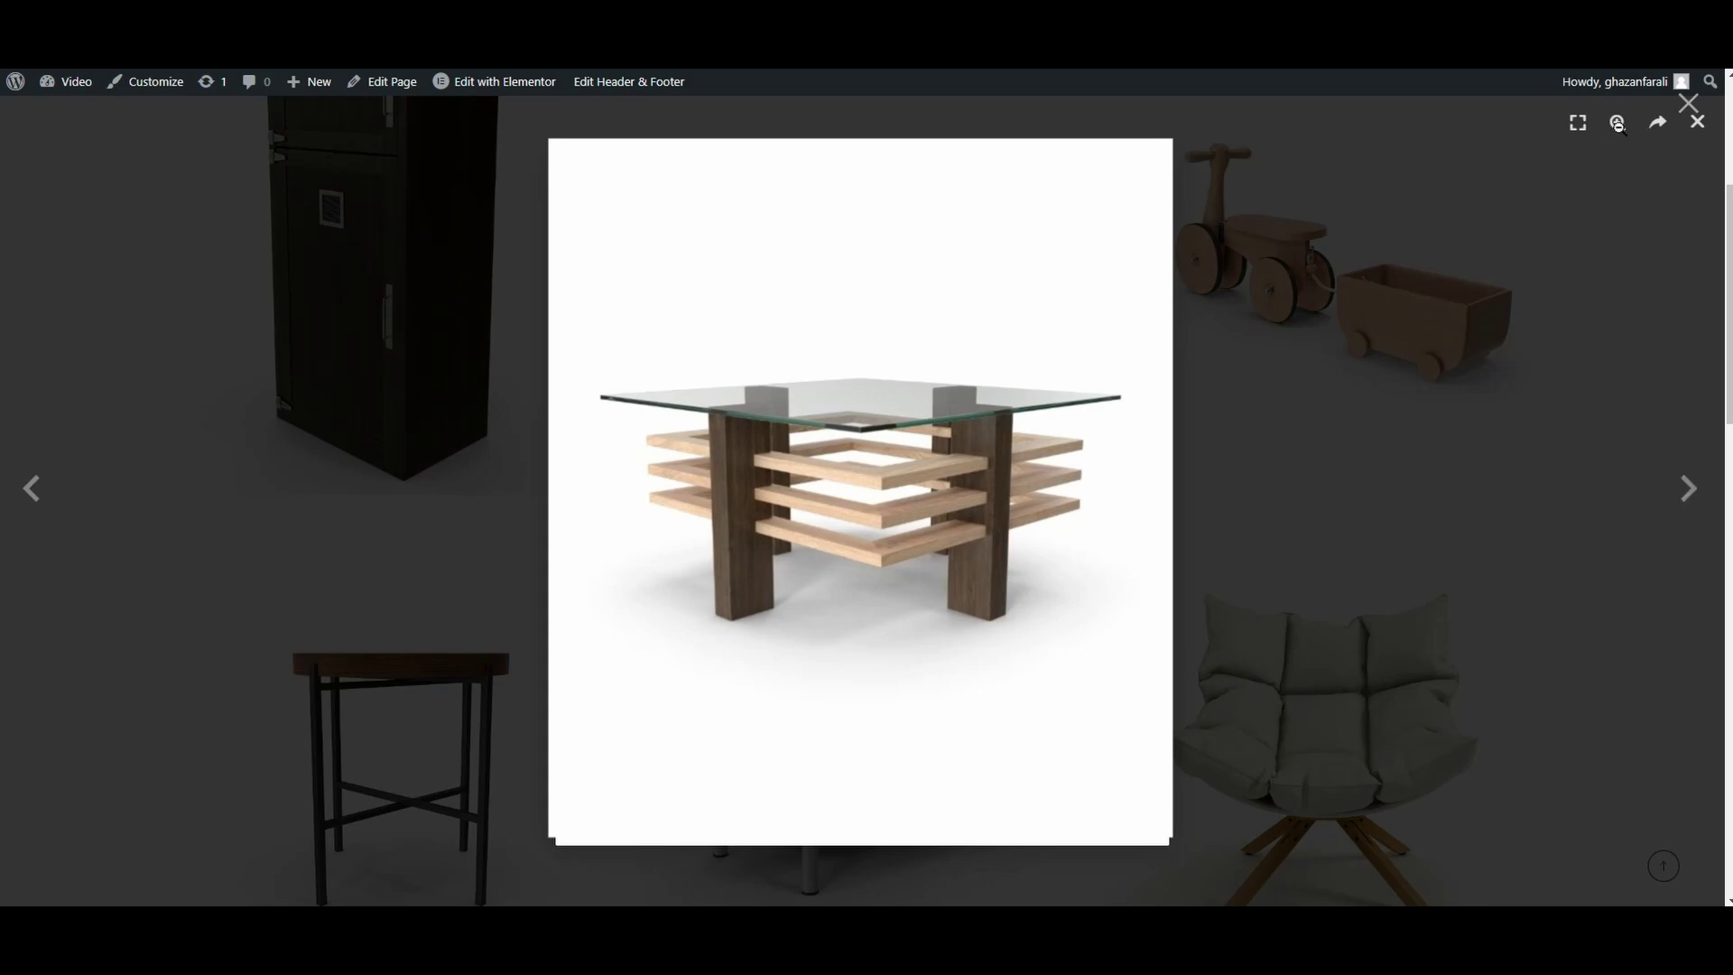
pyautogui.click(1418, 203)
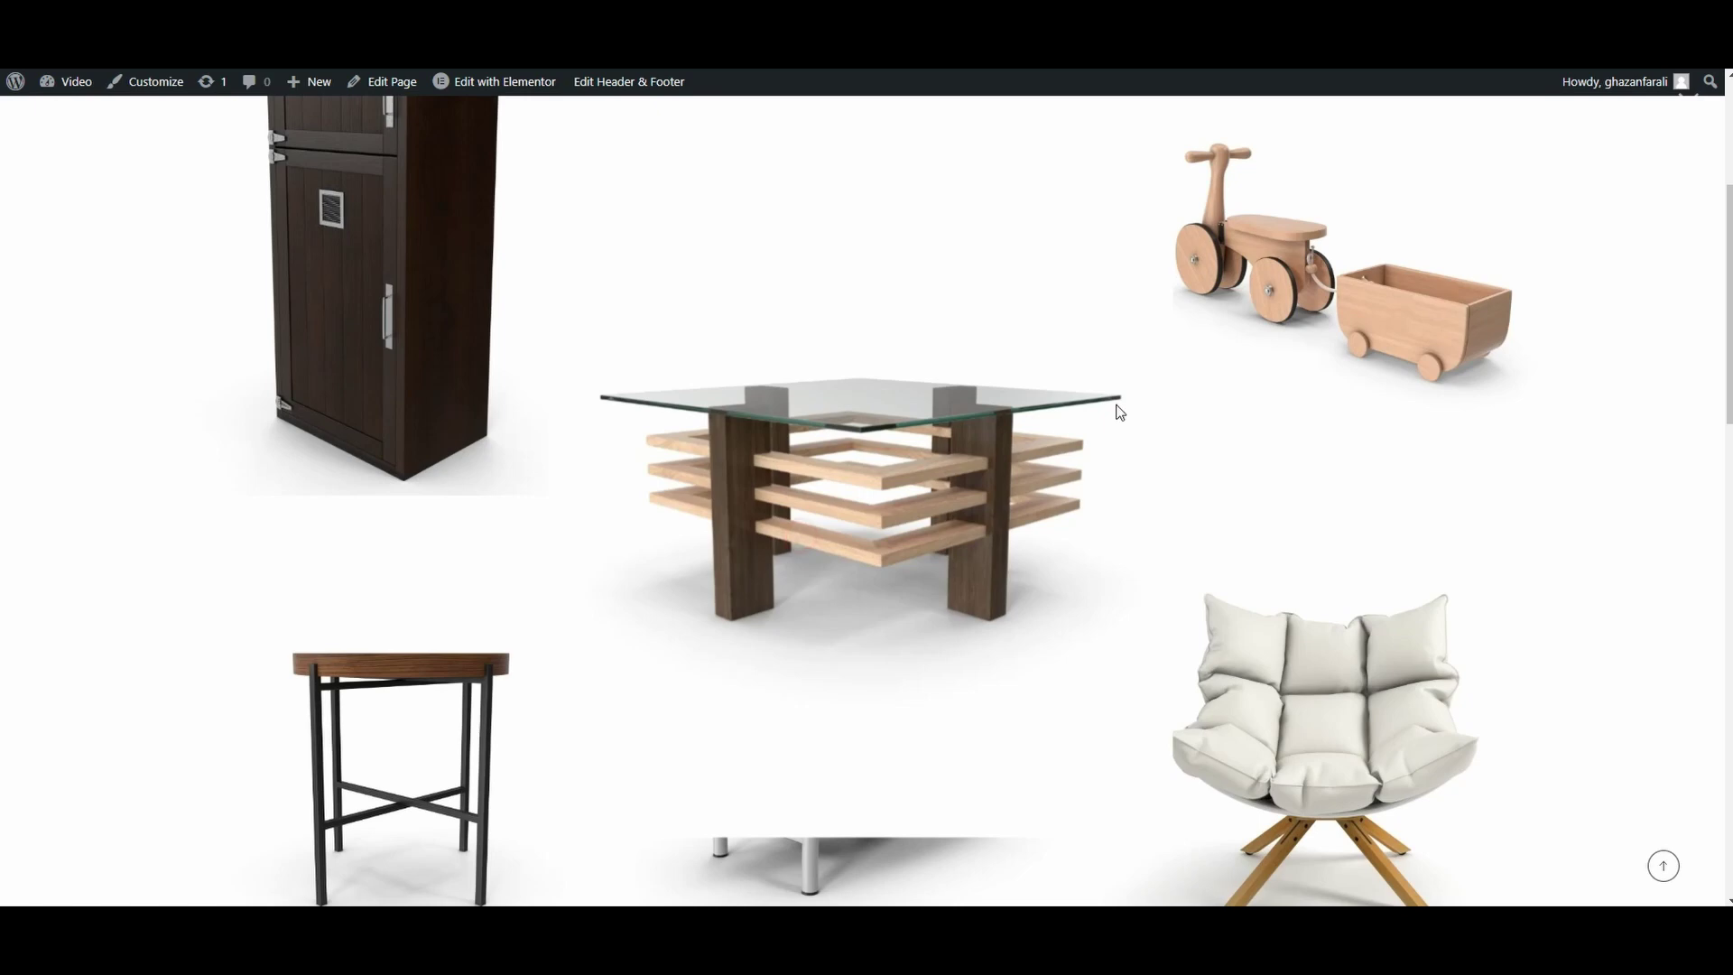
pyautogui.click(1251, 505)
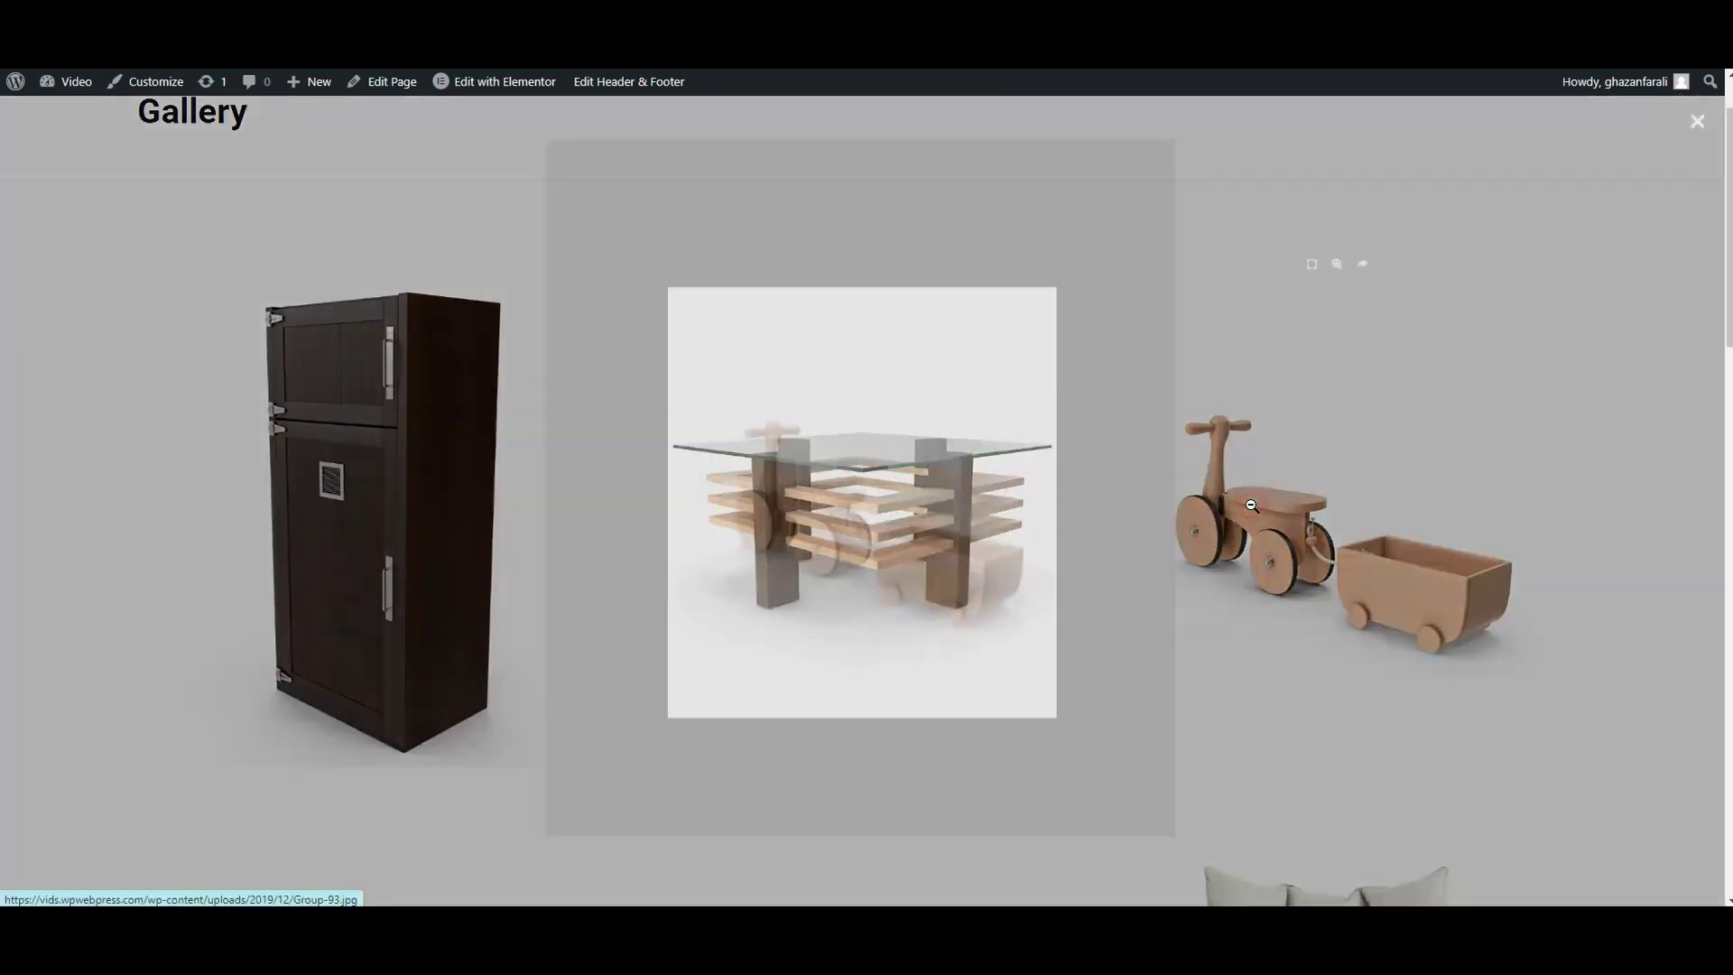
pyautogui.click(1679, 491)
pyautogui.click(1686, 496)
pyautogui.click(1687, 497)
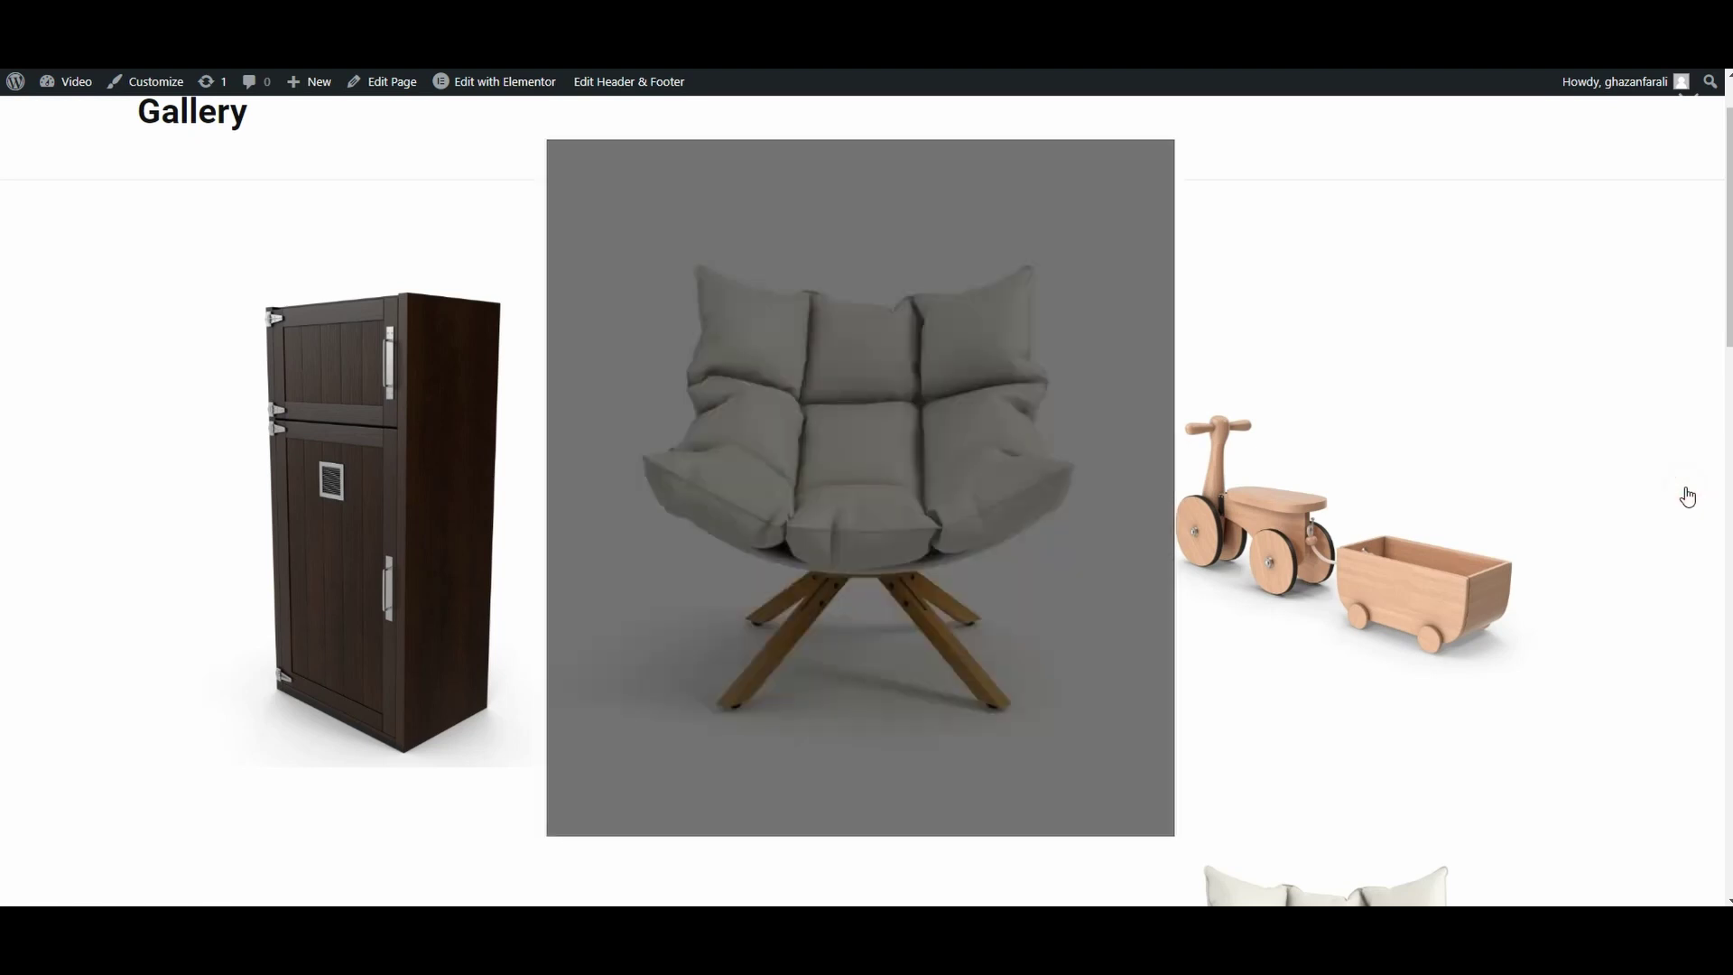
pyautogui.click(1682, 493)
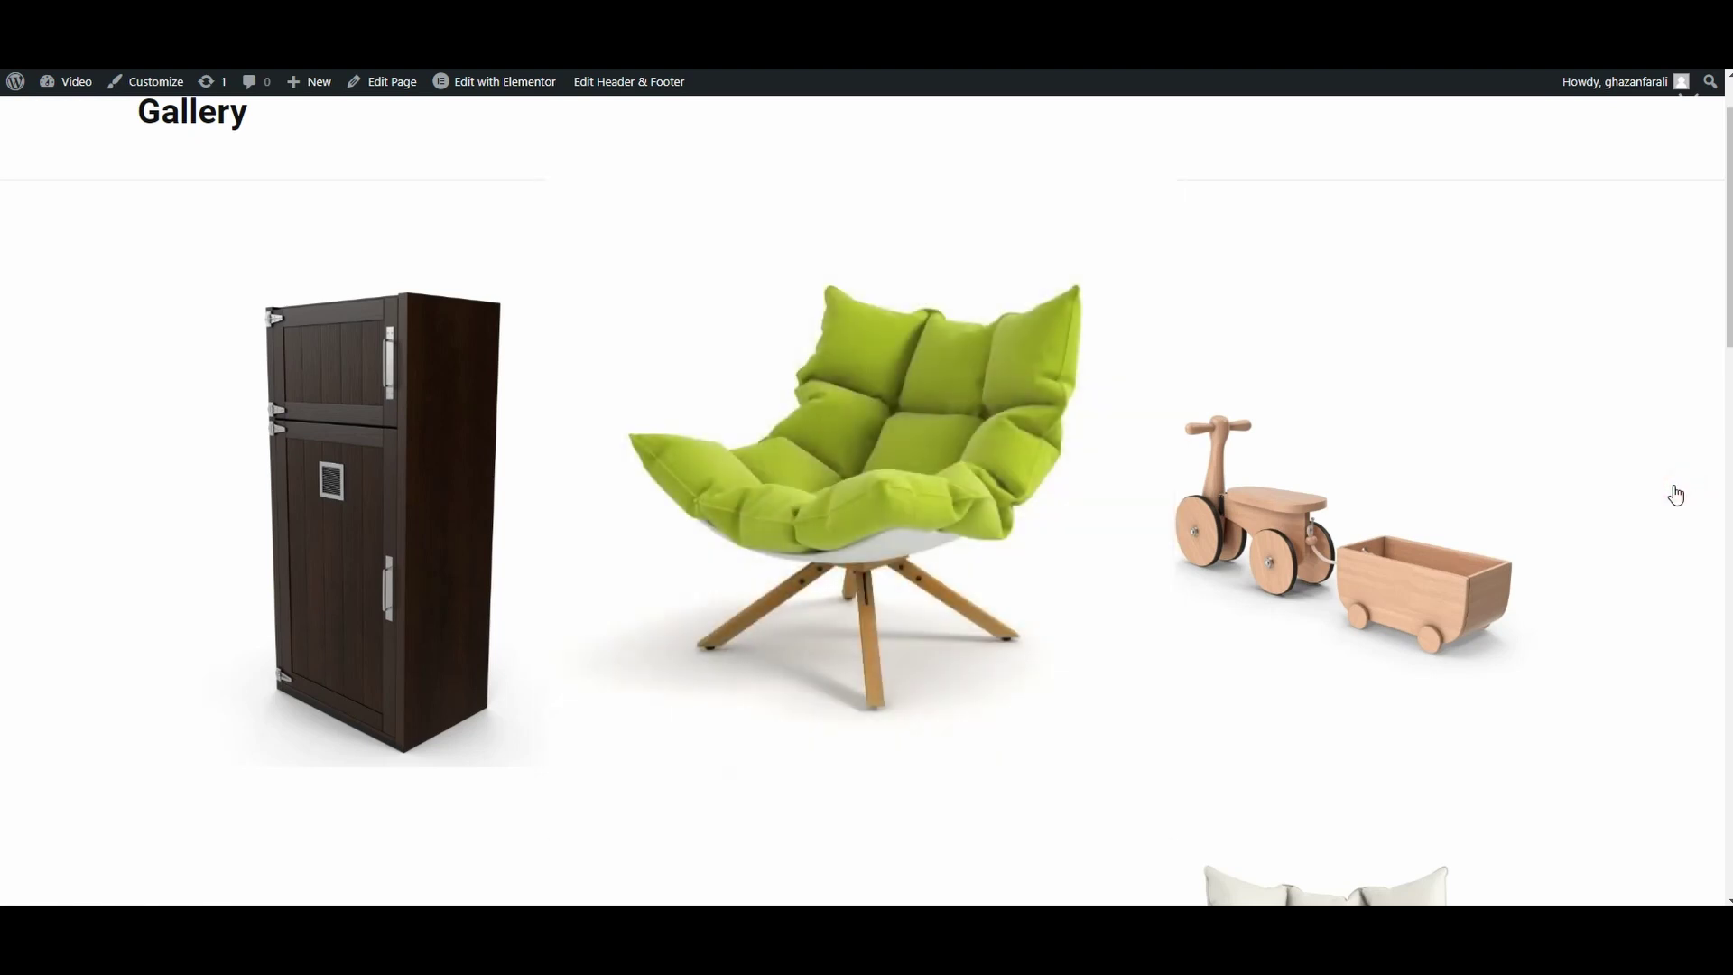